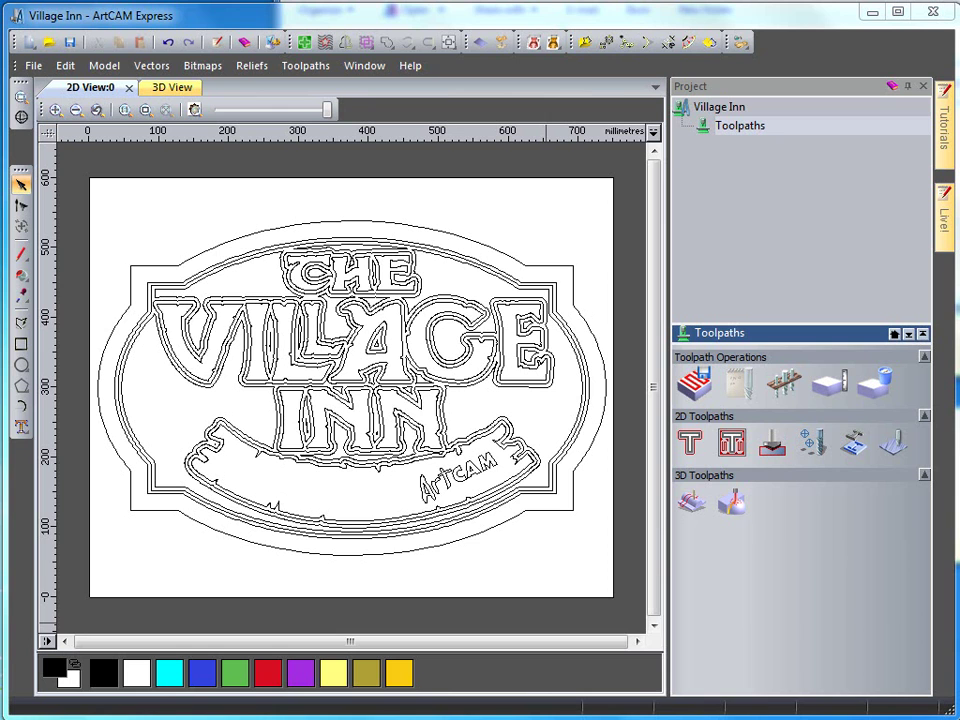
# Step: Inspect the stone-textured relief in 3D from different angles
pyautogui.click(172, 88)
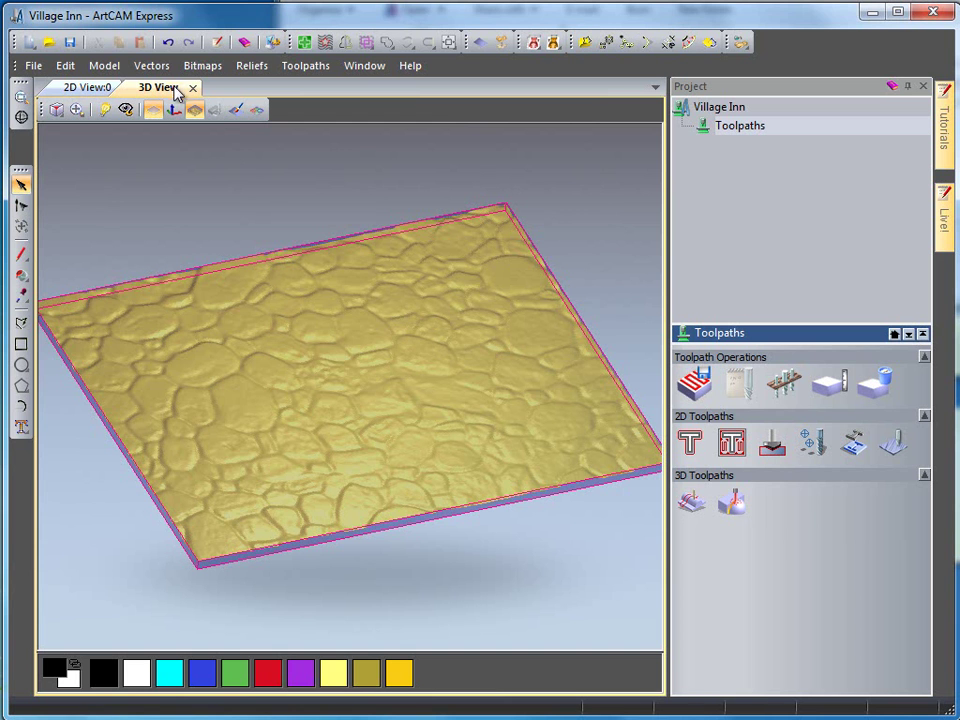
pyautogui.moveTo(433, 456); pyautogui.dragTo(443, 533)
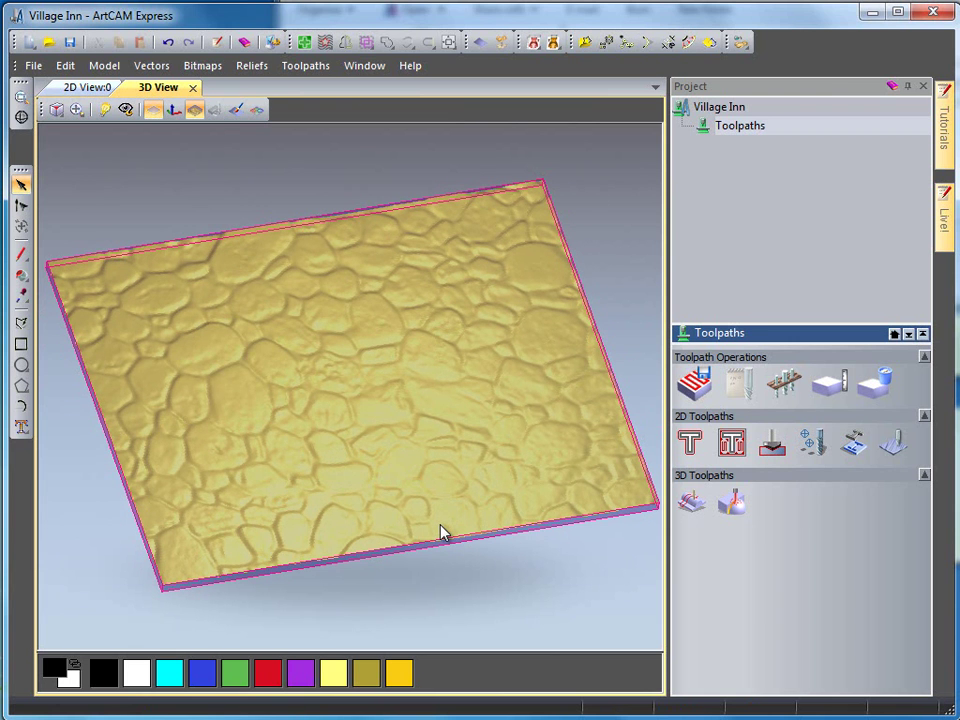
pyautogui.moveTo(443, 533); pyautogui.dragTo(467, 527)
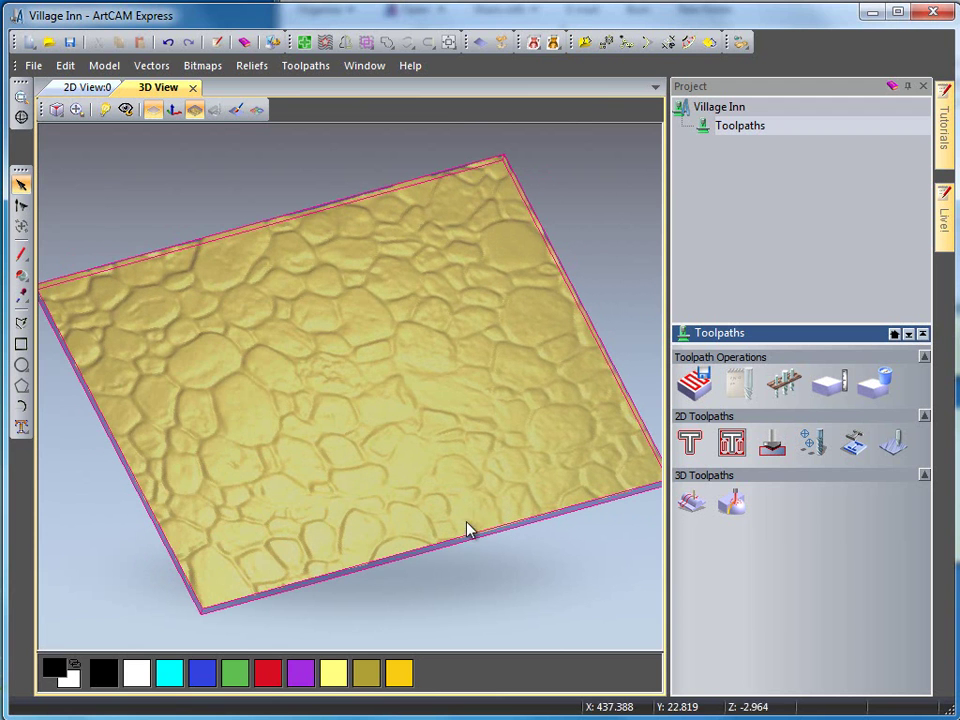
# Step: Select the grouped middle outline vectors running between the offset lines of the inner border, lettering and banner in the 2D view
pyautogui.click(80, 89)
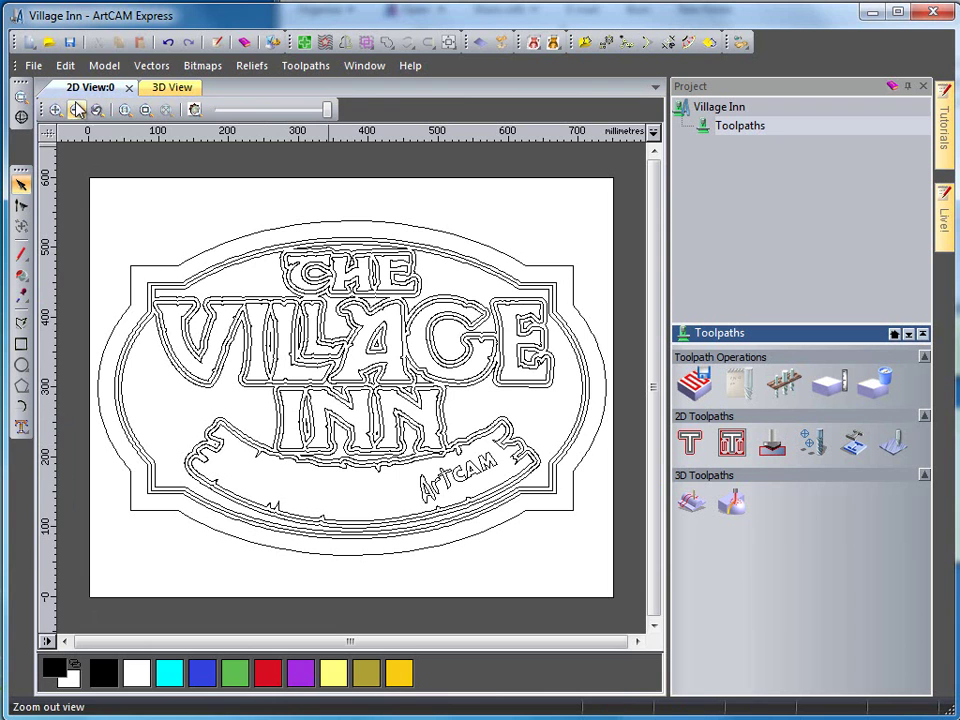
pyautogui.scroll(2, 418, 240)
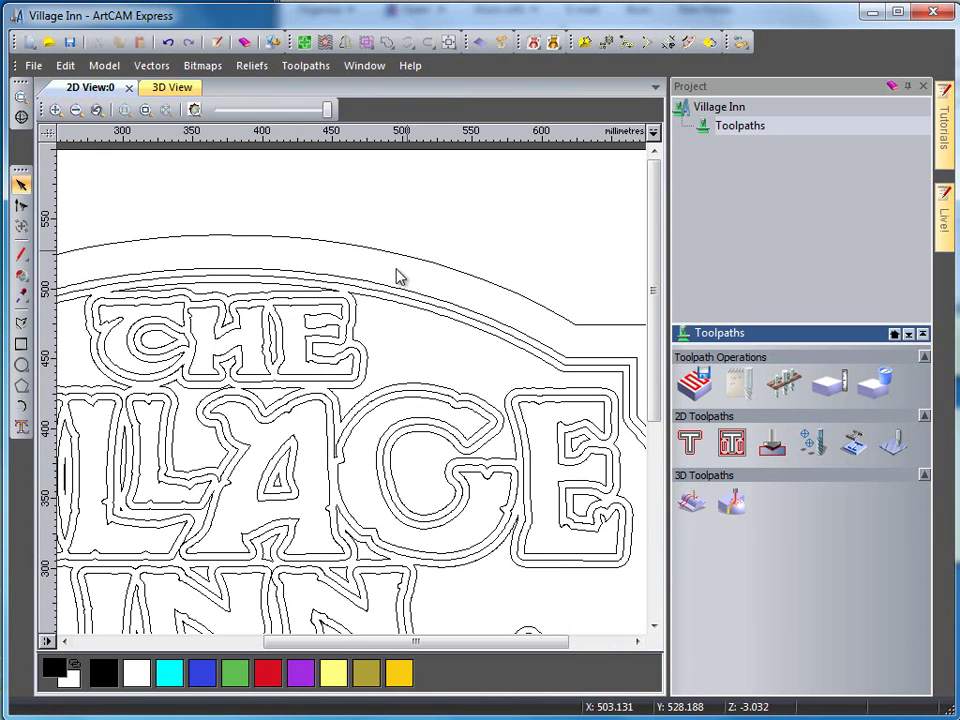
pyautogui.scroll(2, 97, 388)
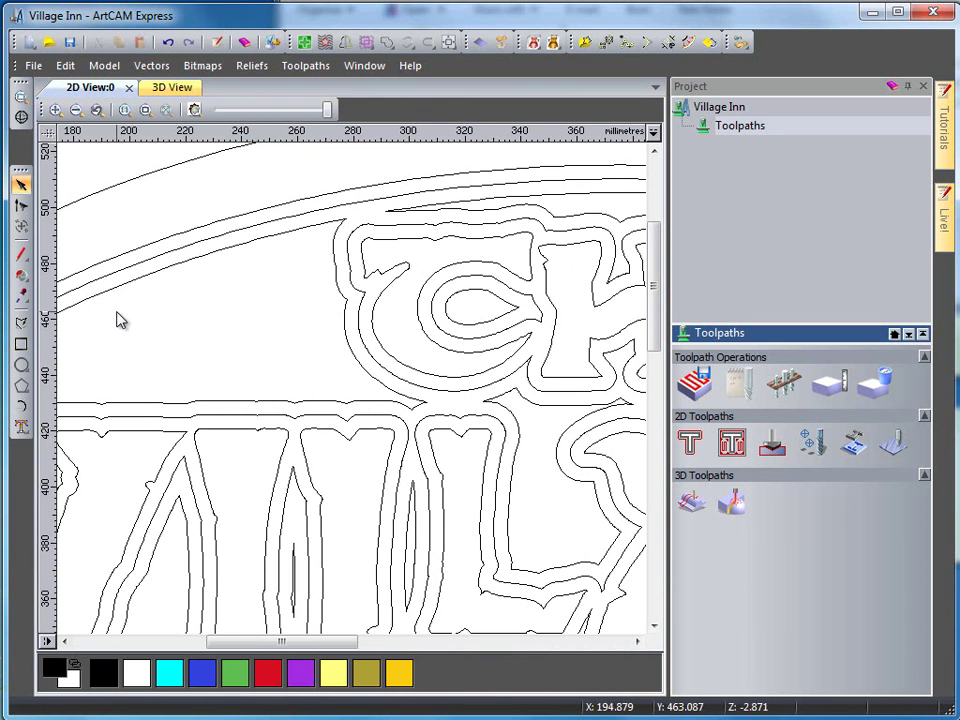
pyautogui.scroll(-2, 110, 392)
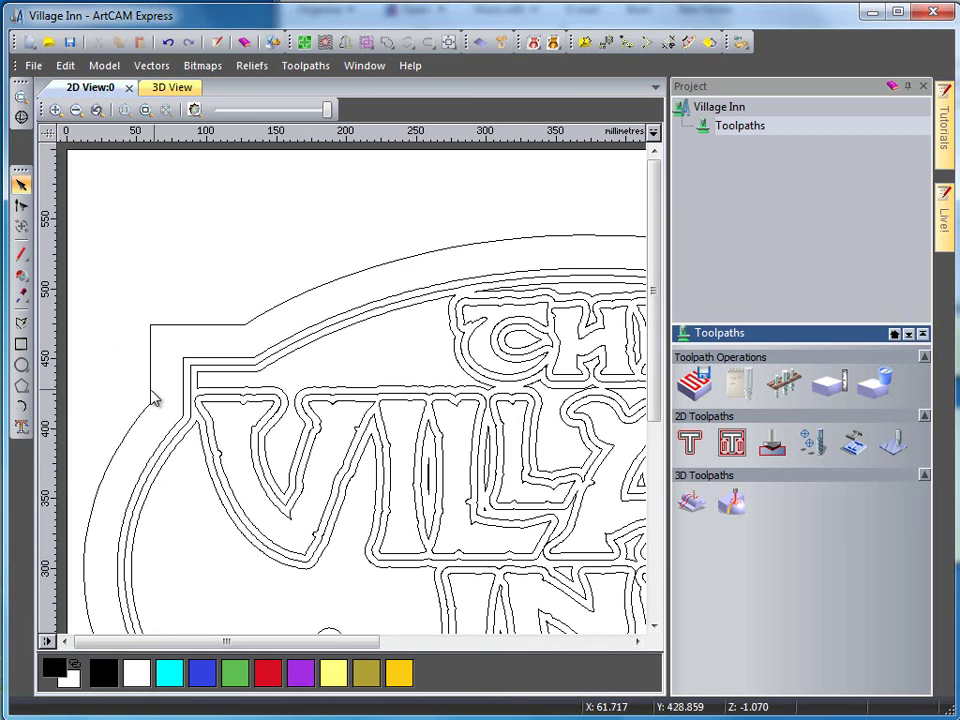
pyautogui.click(191, 372)
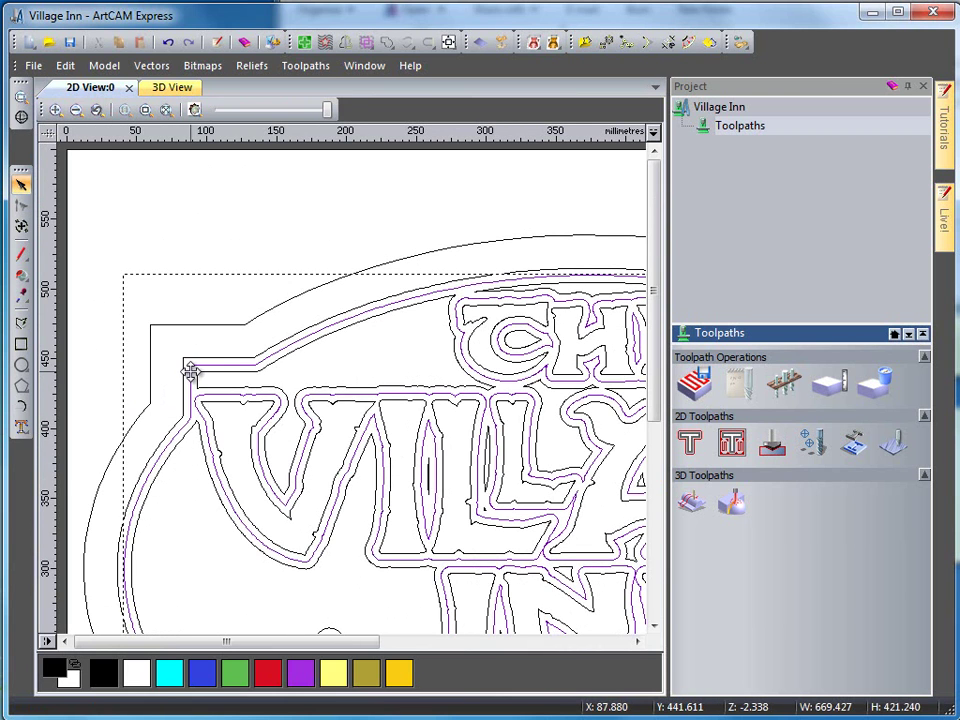
pyautogui.scroll(2, 190, 372)
pyautogui.scroll(2, 197, 401)
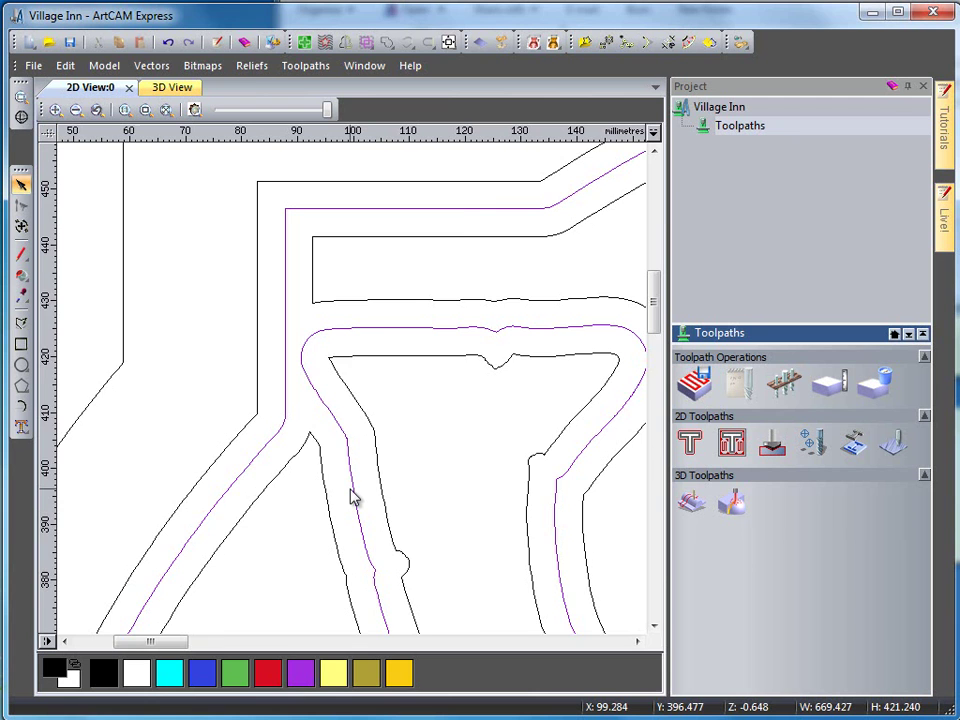
pyautogui.scroll(-4, 351, 497)
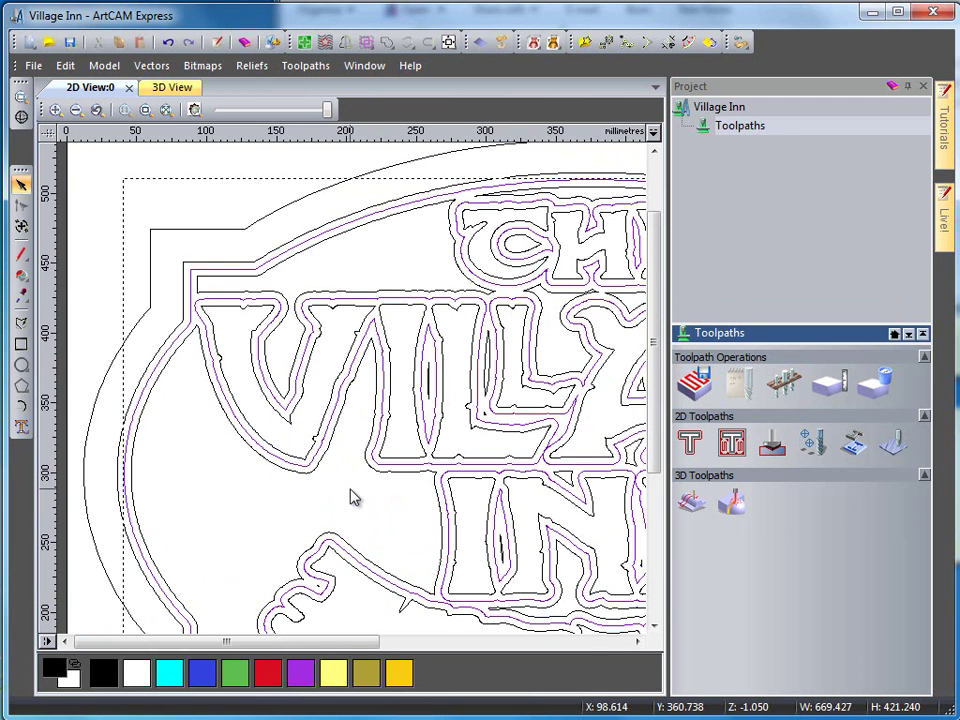
pyautogui.scroll(-2, 351, 497)
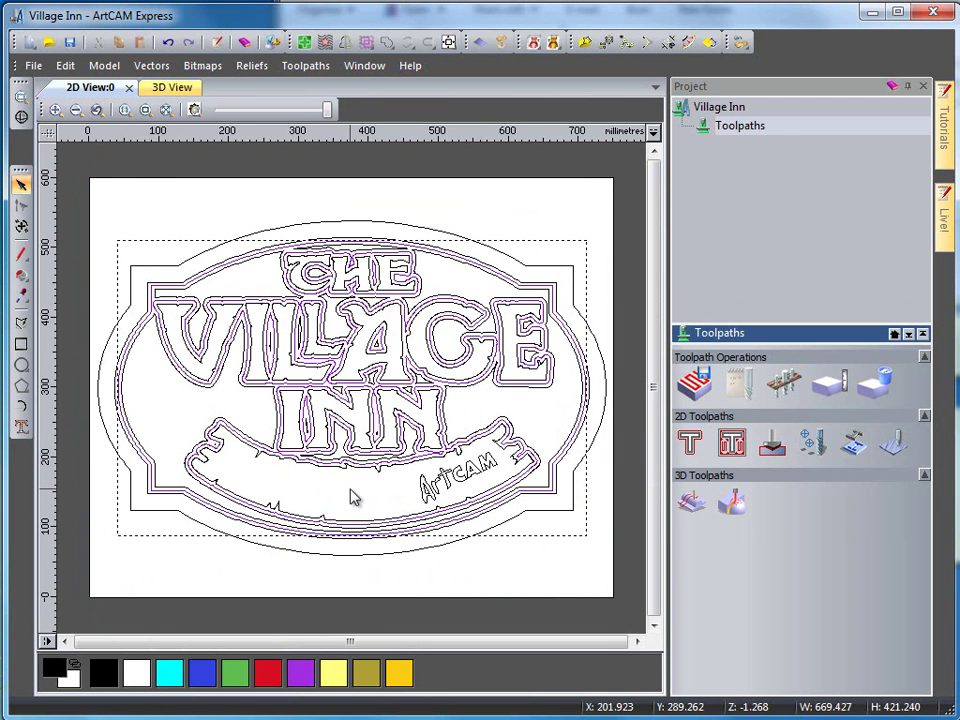
# Step: Start a Machine Relief toolpath and restrict the area to machine to the inside of the selected vectors
pyautogui.click(690, 502)
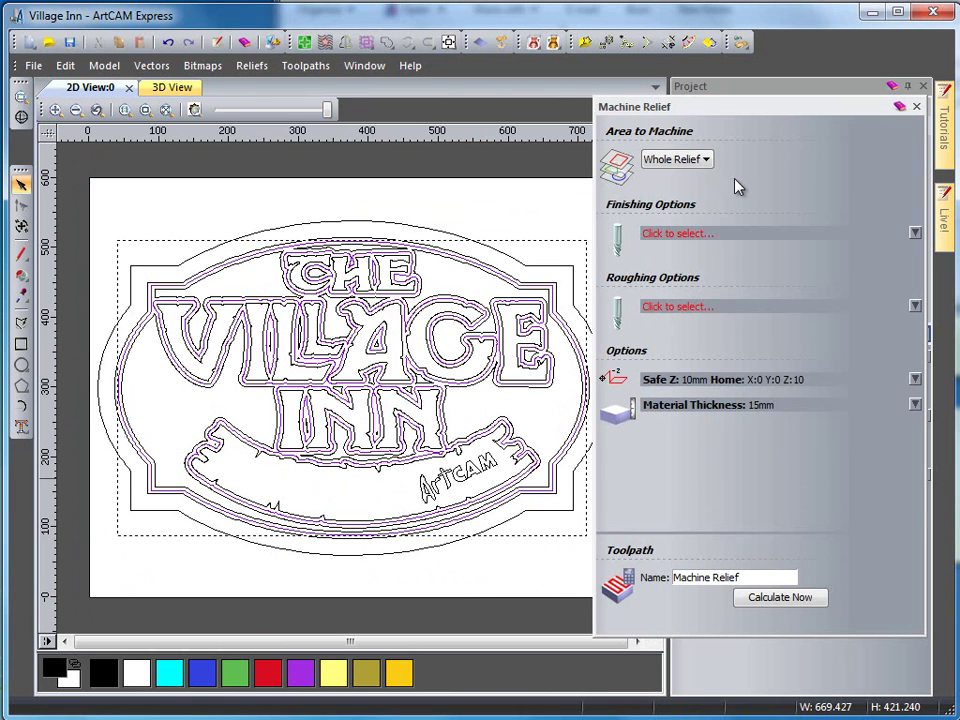
pyautogui.click(706, 162)
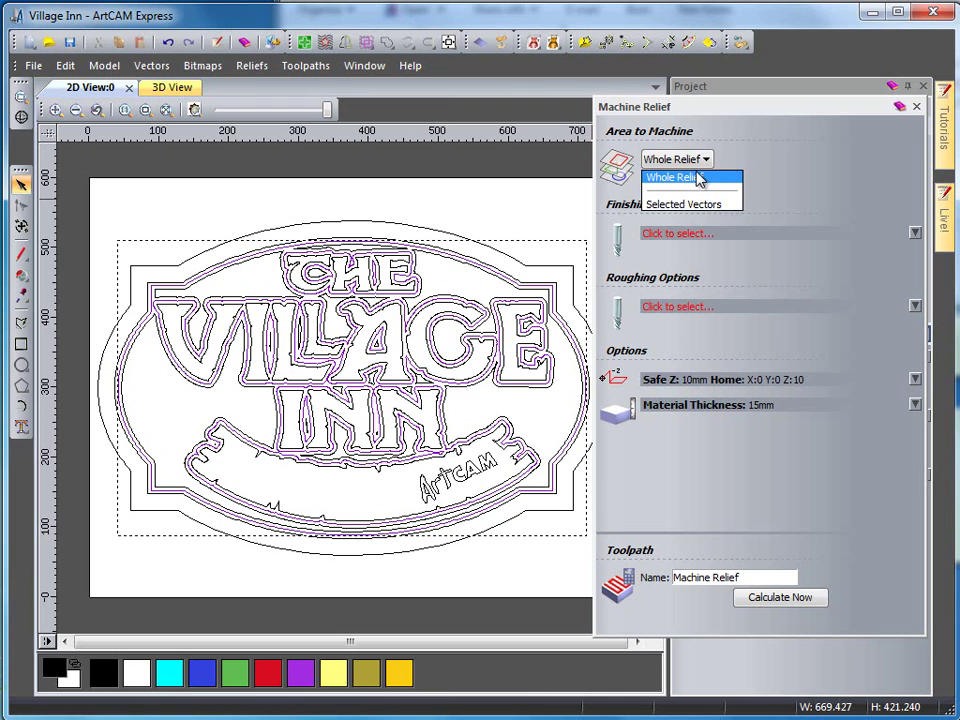
pyautogui.click(682, 205)
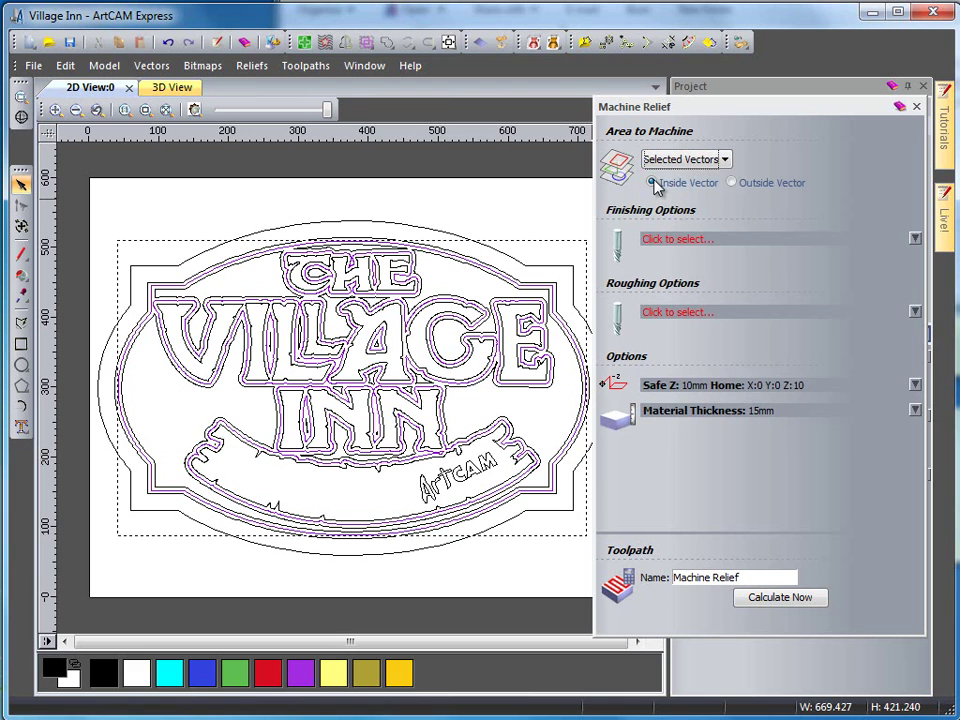
# Step: Choose the Ball Nose 3 mm from the Aluminum 3D Finishing group as the finishing tool
pyautogui.click(678, 248)
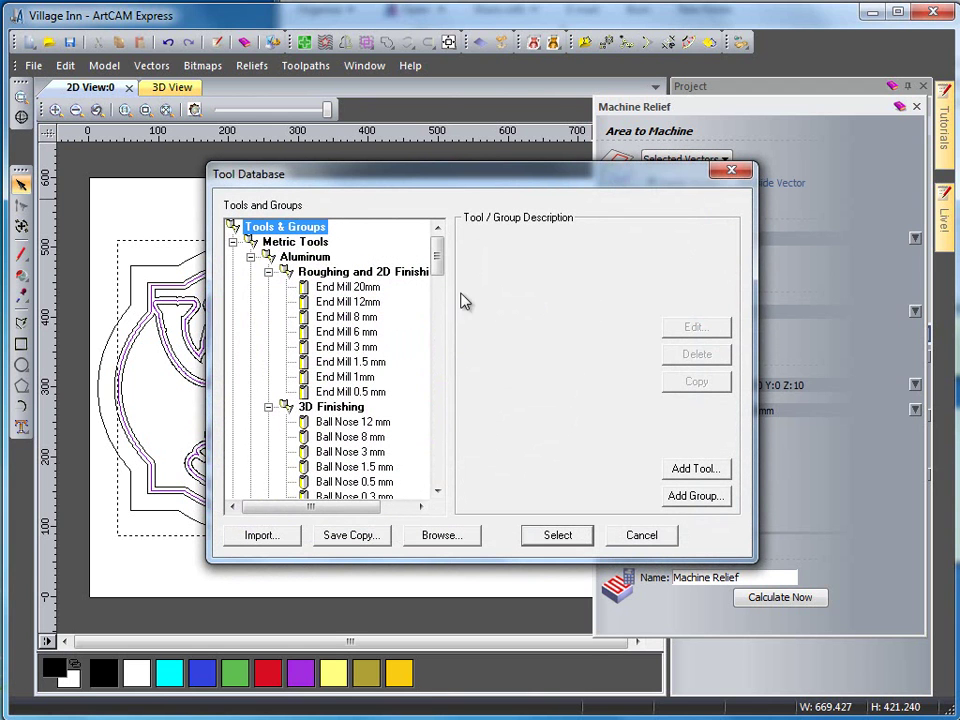
pyautogui.scroll(-2, 437, 268)
pyautogui.click(352, 362)
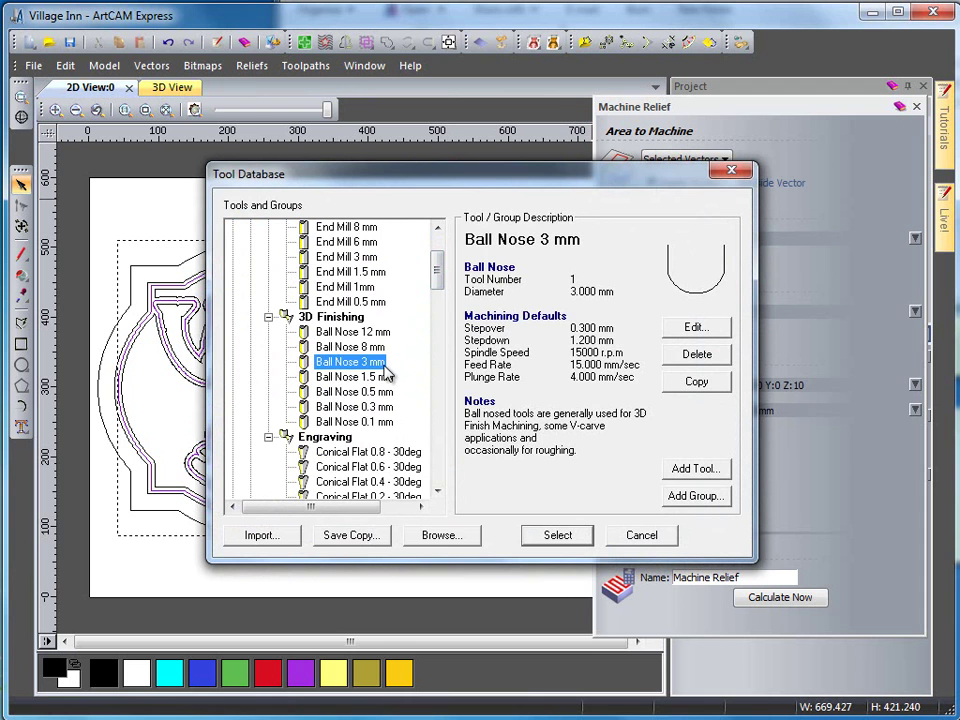
pyautogui.click(557, 536)
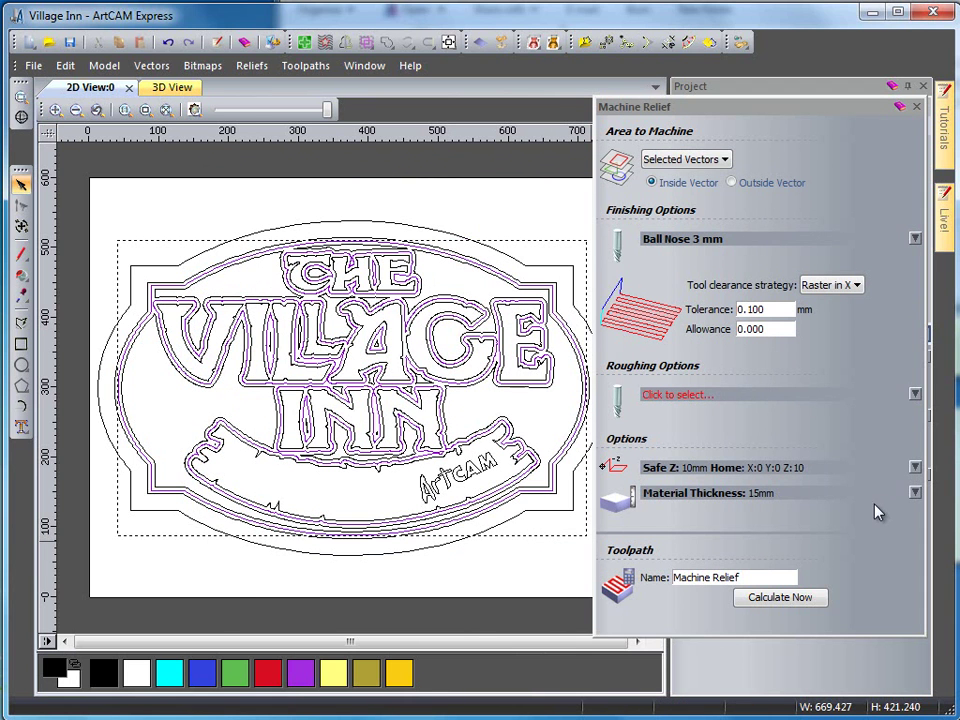
# Step: Calculate the Machine Relief toolpath, display it in 3D and close its settings
pyautogui.click(765, 598)
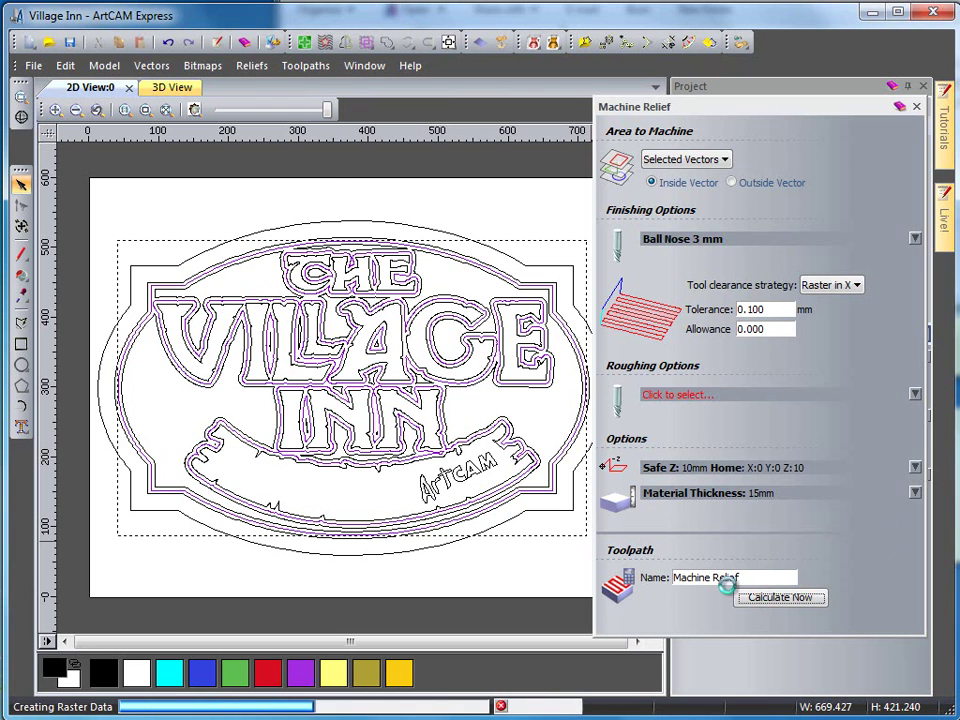
pyautogui.click(183, 92)
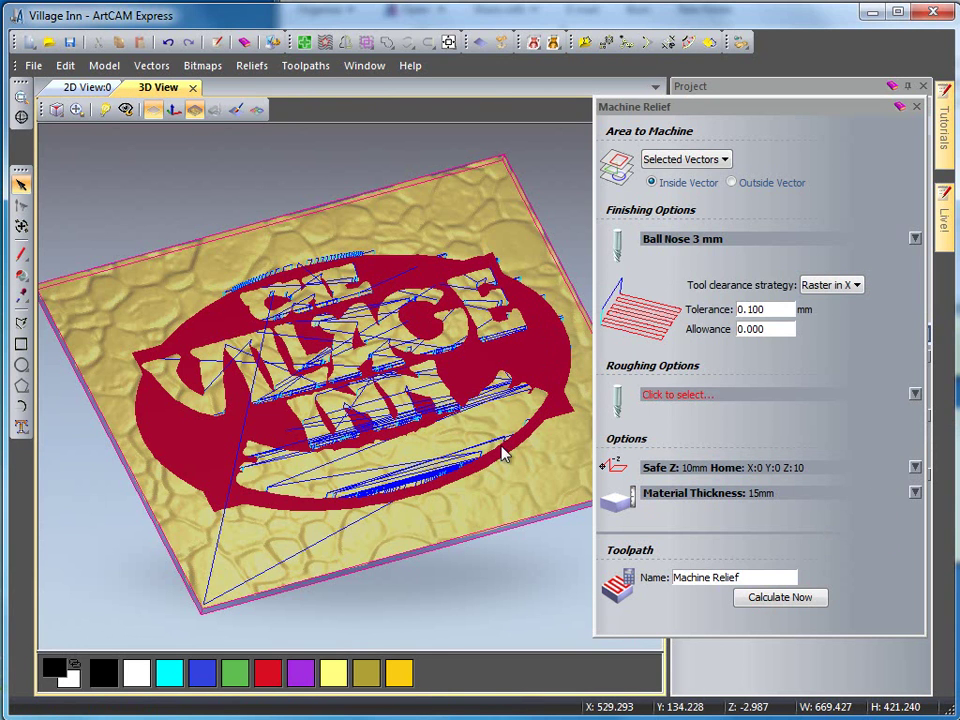
pyautogui.click(918, 106)
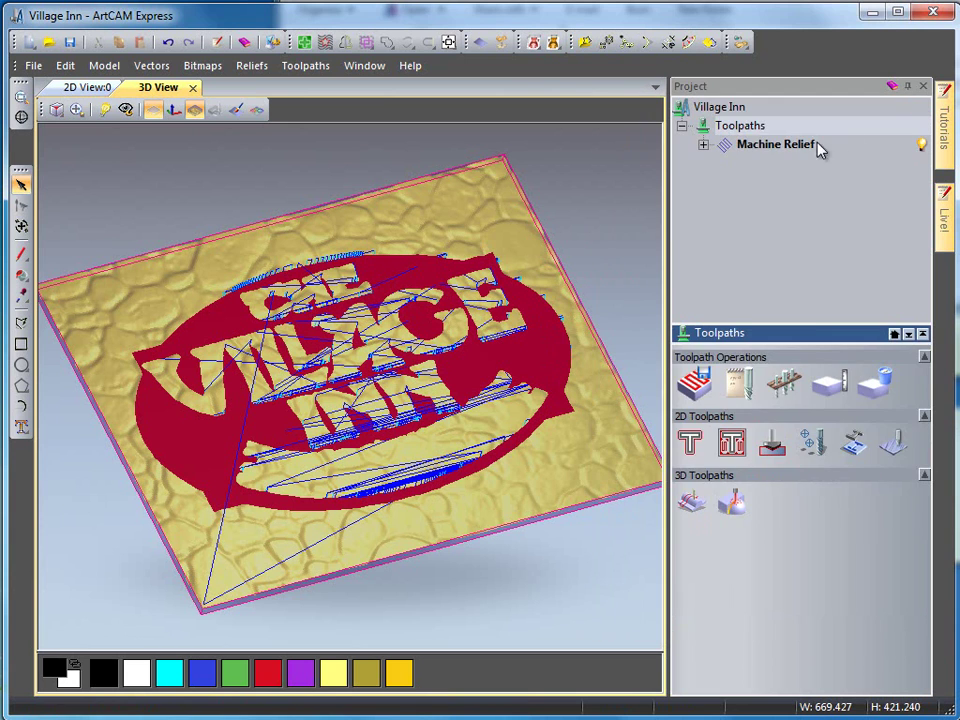
# Step: Simulate the Machine Relief toolpath and inspect the carved background texture around the lettering from several angles
pyautogui.click(770, 147)
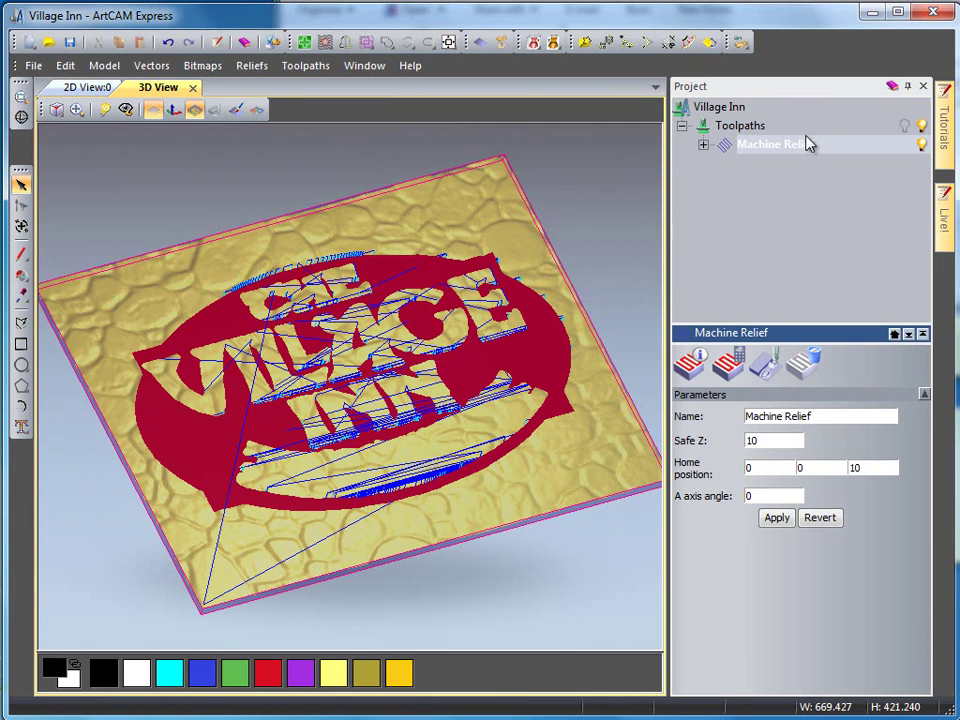
pyautogui.click(765, 373)
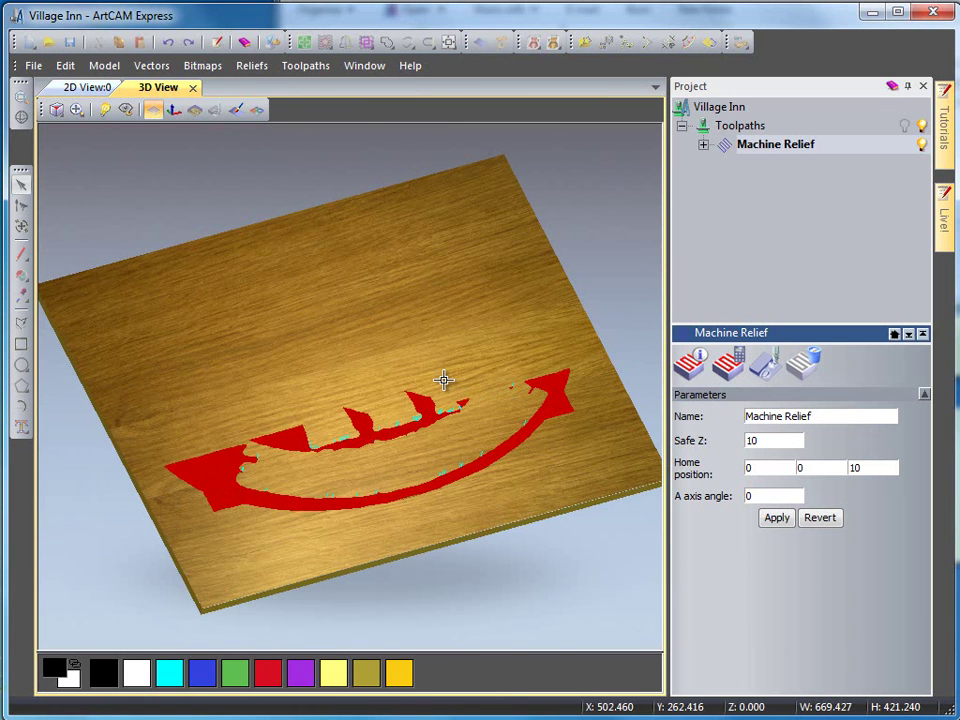
pyautogui.scroll(5, 403, 469)
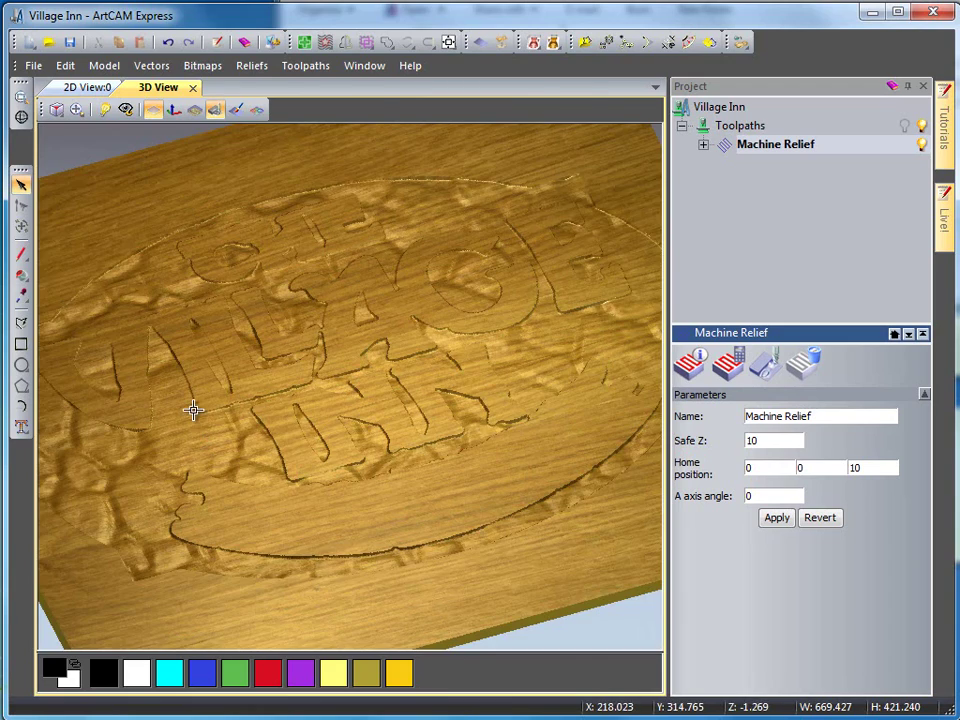
pyautogui.moveTo(469, 381); pyautogui.dragTo(392, 437)
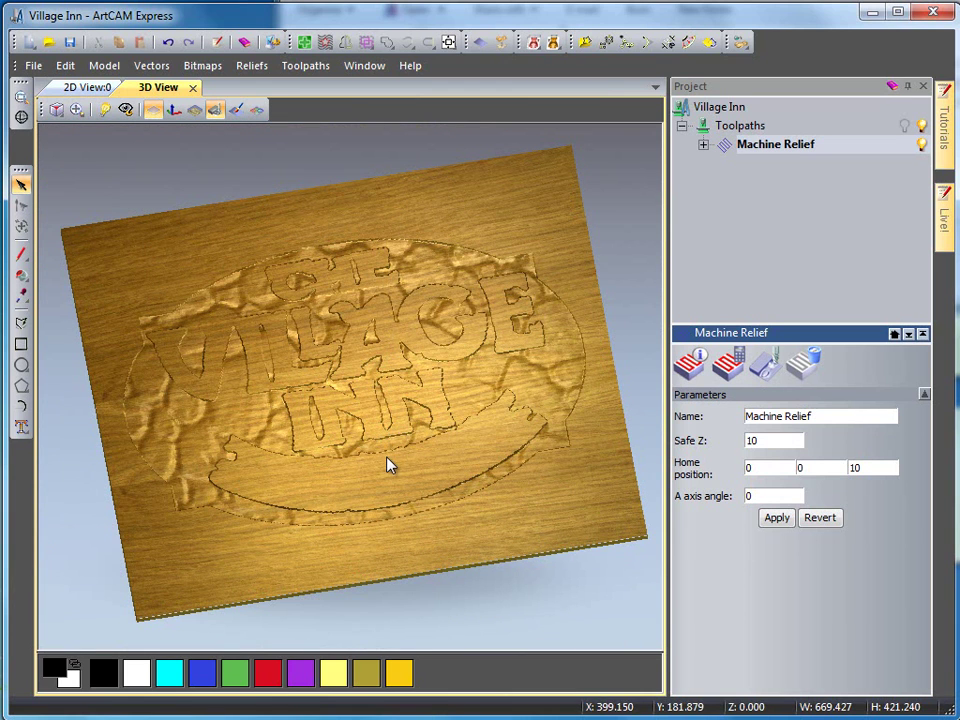
pyautogui.moveTo(390, 465); pyautogui.dragTo(388, 386)
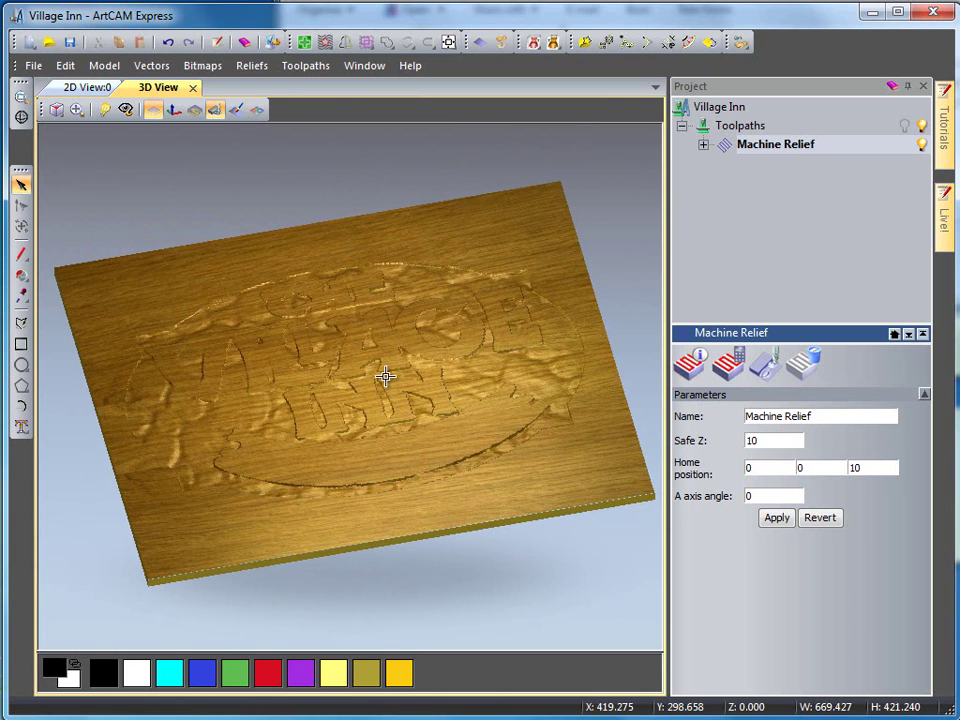
# Step: Replace the 2D selection with the paired offset vectors on either side of the middle border and lettering outline
pyautogui.click(96, 90)
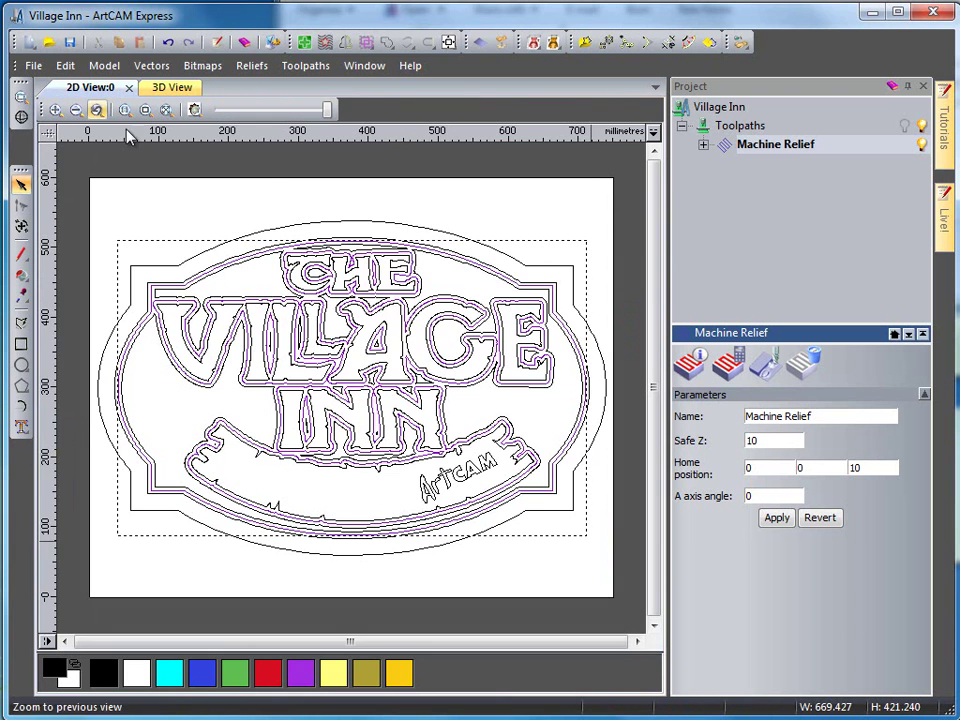
pyautogui.scroll(4, 171, 364)
pyautogui.click(332, 339)
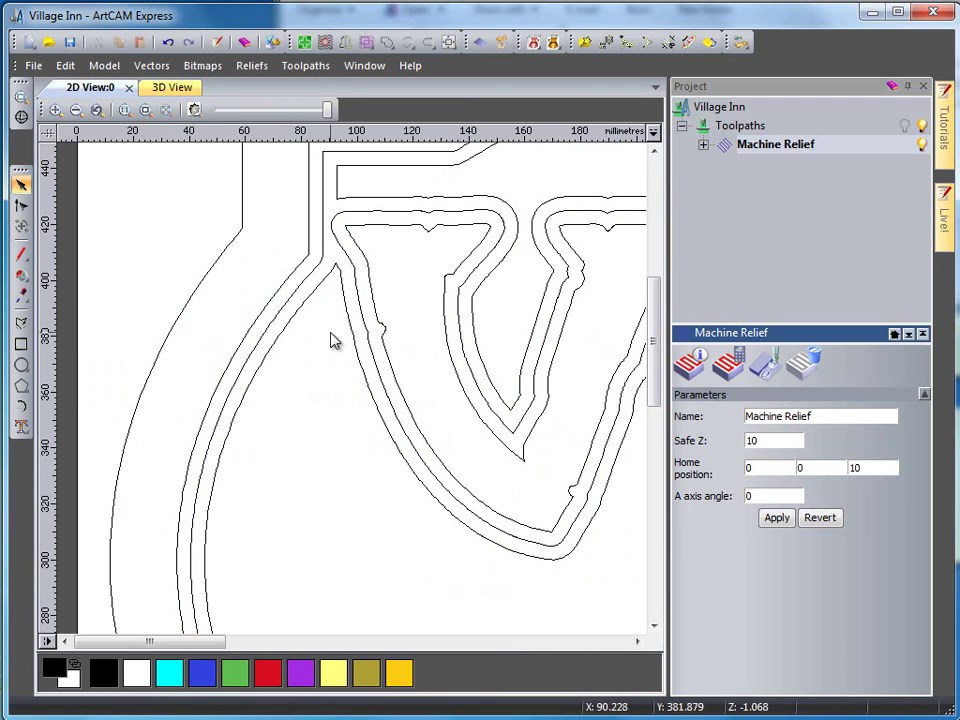
pyautogui.click(339, 280)
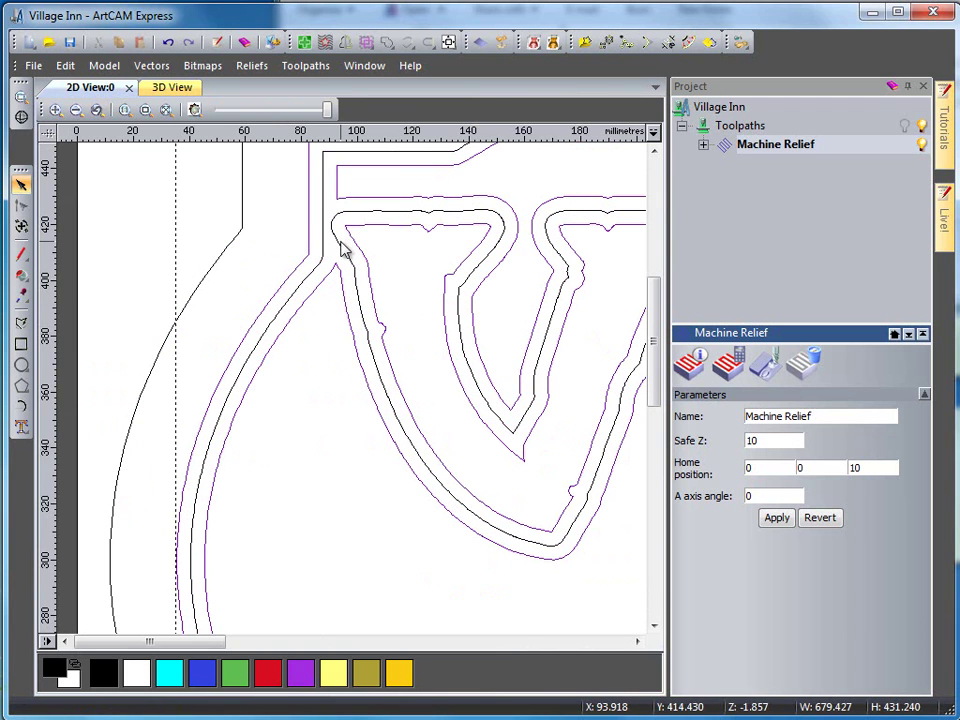
# Step: Start a V-Bit Carving toolpath for the selected vectors and limit the tool's maximum depth to 10 mm
pyautogui.click(727, 127)
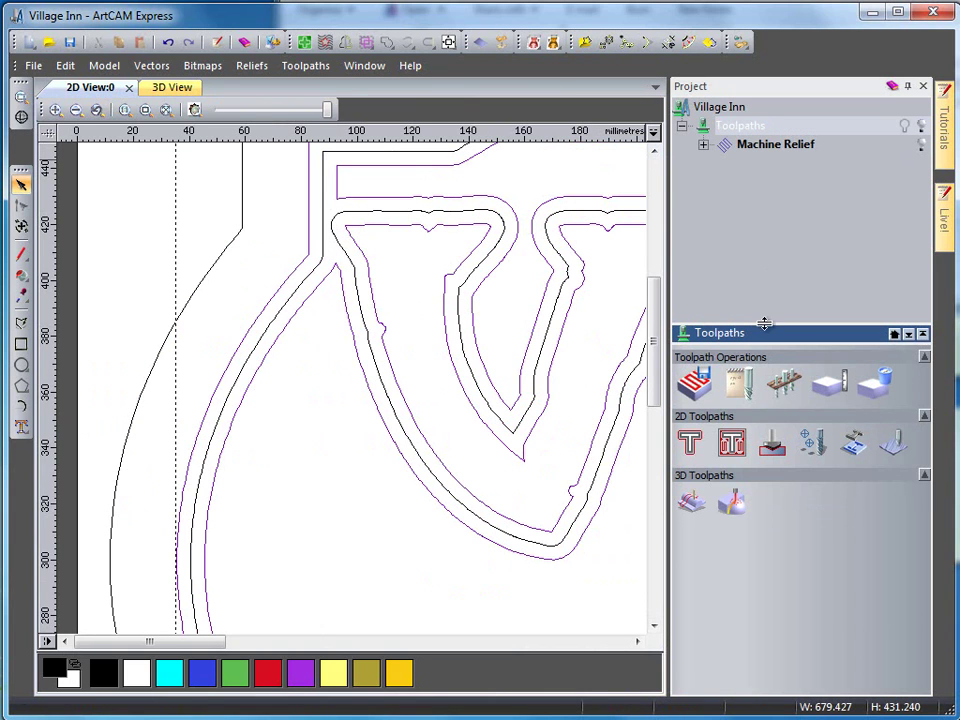
pyautogui.click(775, 445)
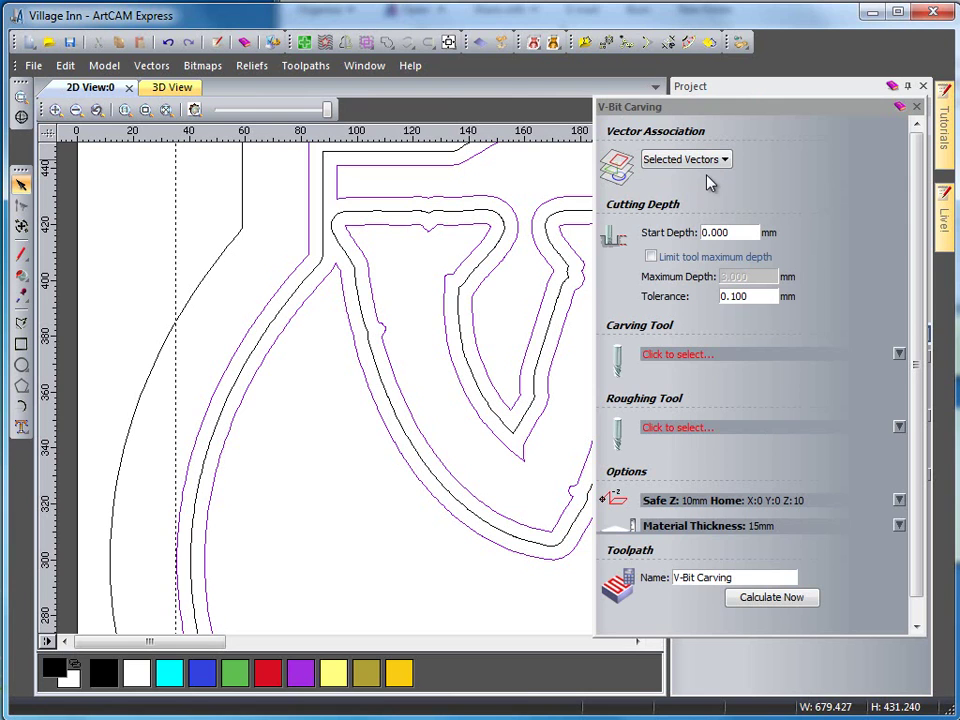
pyautogui.click(651, 257)
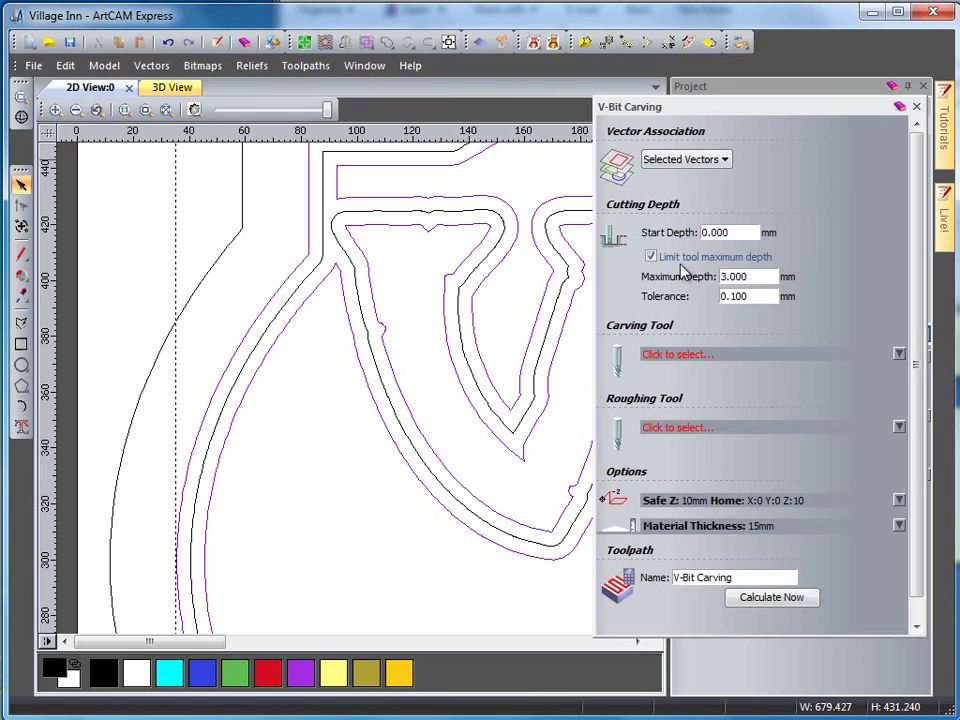
pyautogui.moveTo(759, 276); pyautogui.dragTo(648, 283)
pyautogui.write('10')
# Step: Set the carving tool to V-Bit 32 mm 90 degree, calculate the V-Bit Carving toolpath and switch to the 3D view
pyautogui.click(677, 357)
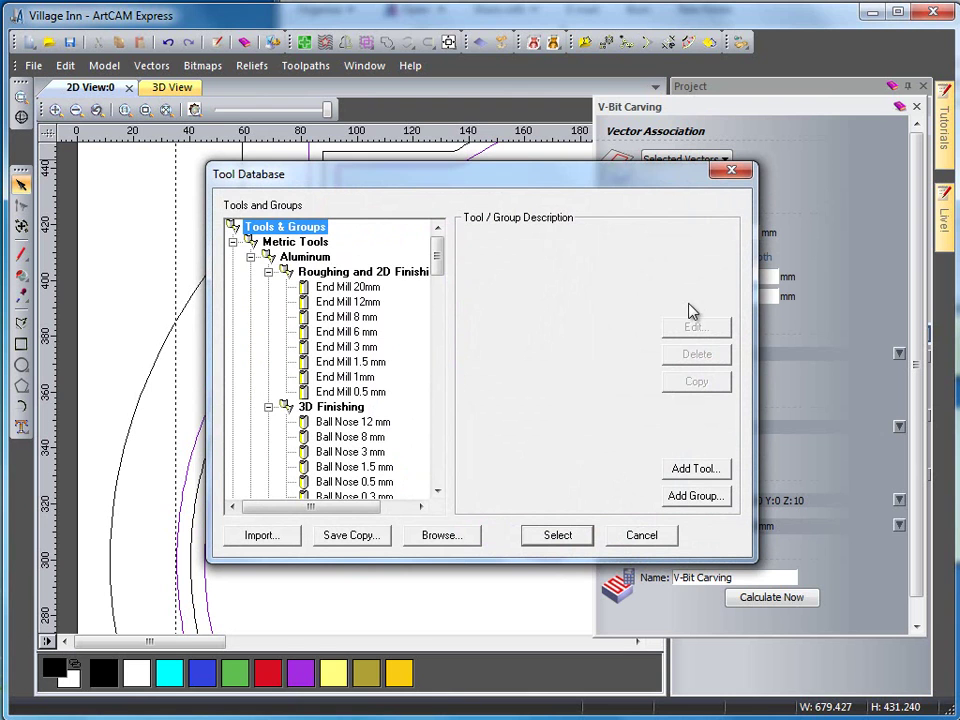
pyautogui.moveTo(439, 264); pyautogui.dragTo(431, 366)
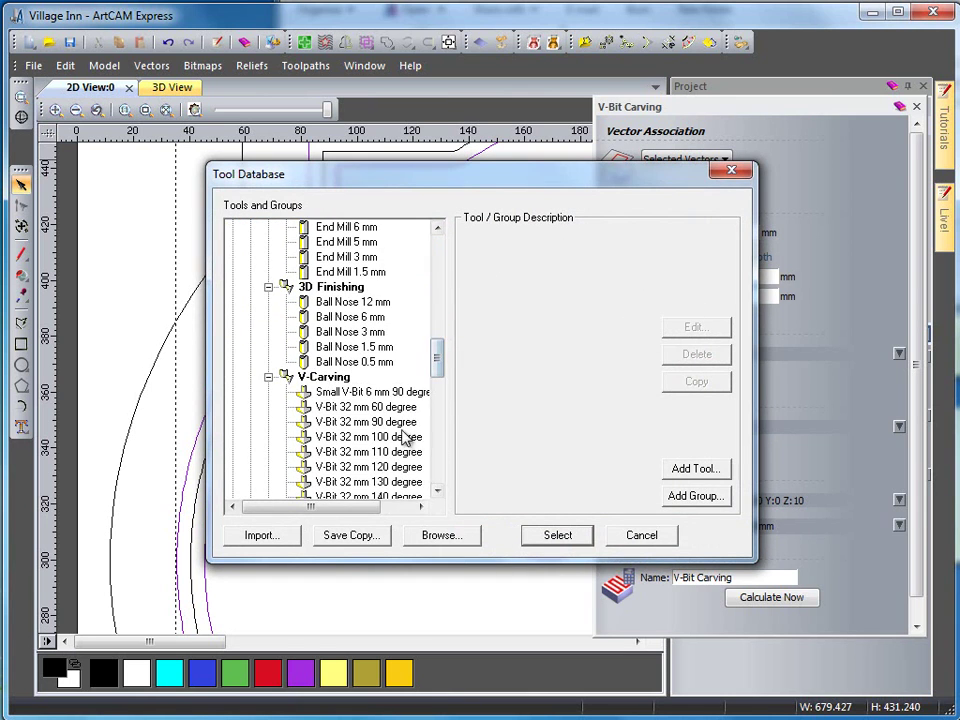
pyautogui.click(364, 423)
pyautogui.click(555, 537)
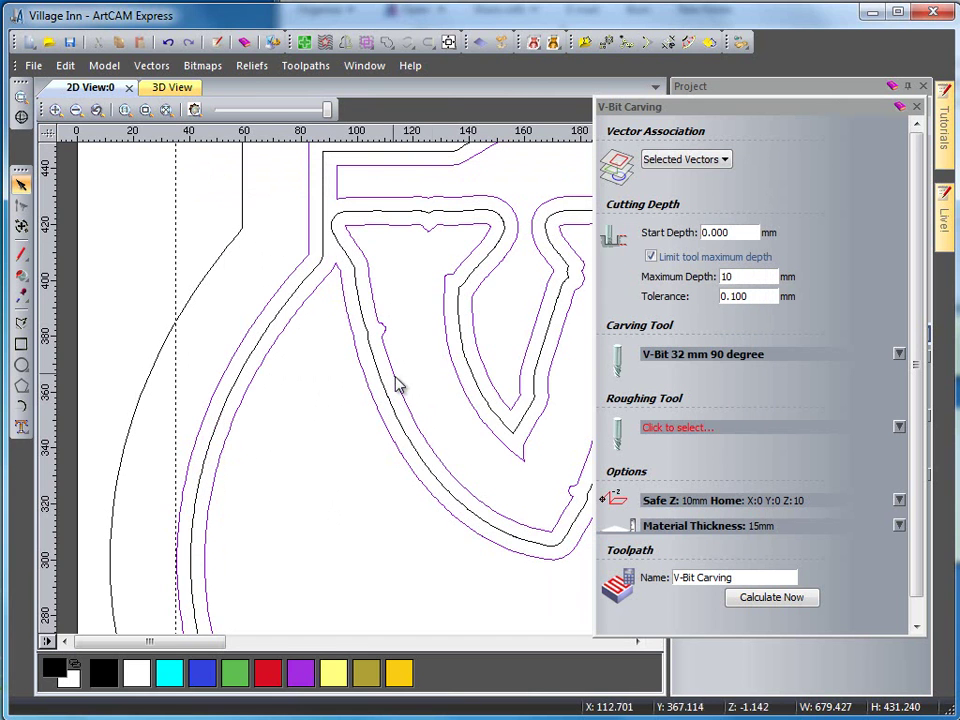
pyautogui.click(763, 602)
pyautogui.click(175, 88)
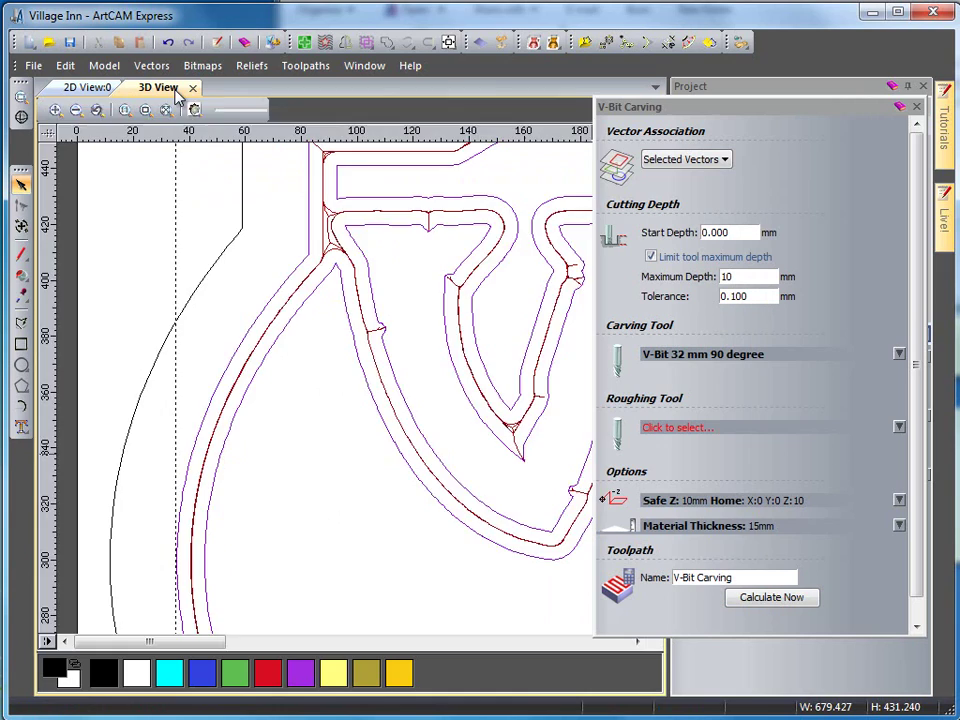
# Step: Close the V-Bit Carving settings, simulate that toolpath and inspect the carved lettering and border from several angles
pyautogui.moveTo(385, 437); pyautogui.dragTo(336, 381)
pyautogui.moveTo(343, 443); pyautogui.dragTo(450, 420)
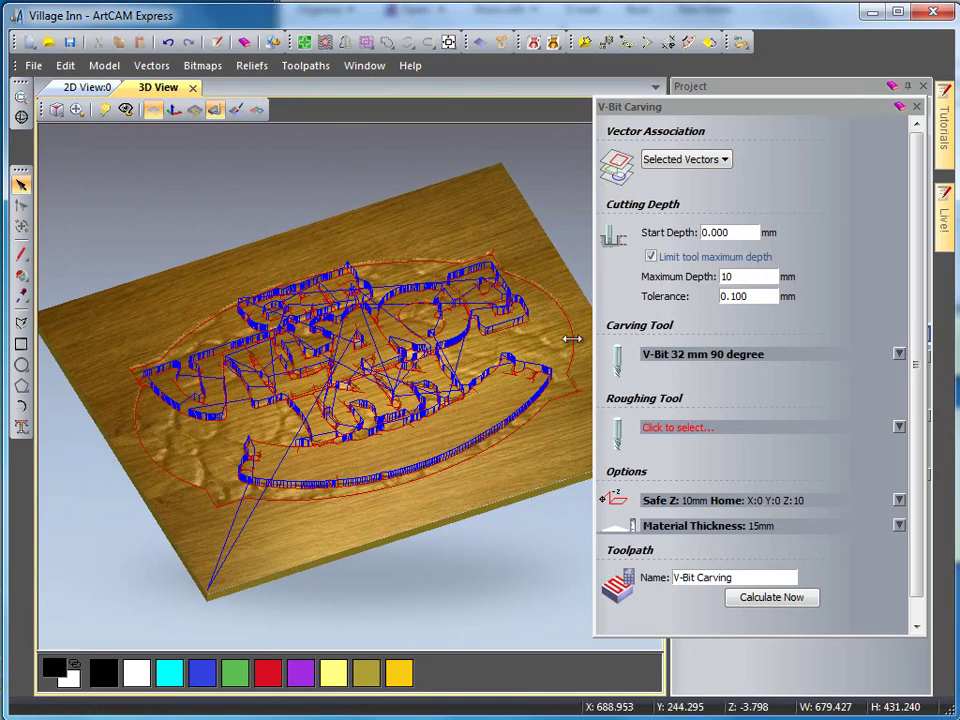
pyautogui.click(915, 105)
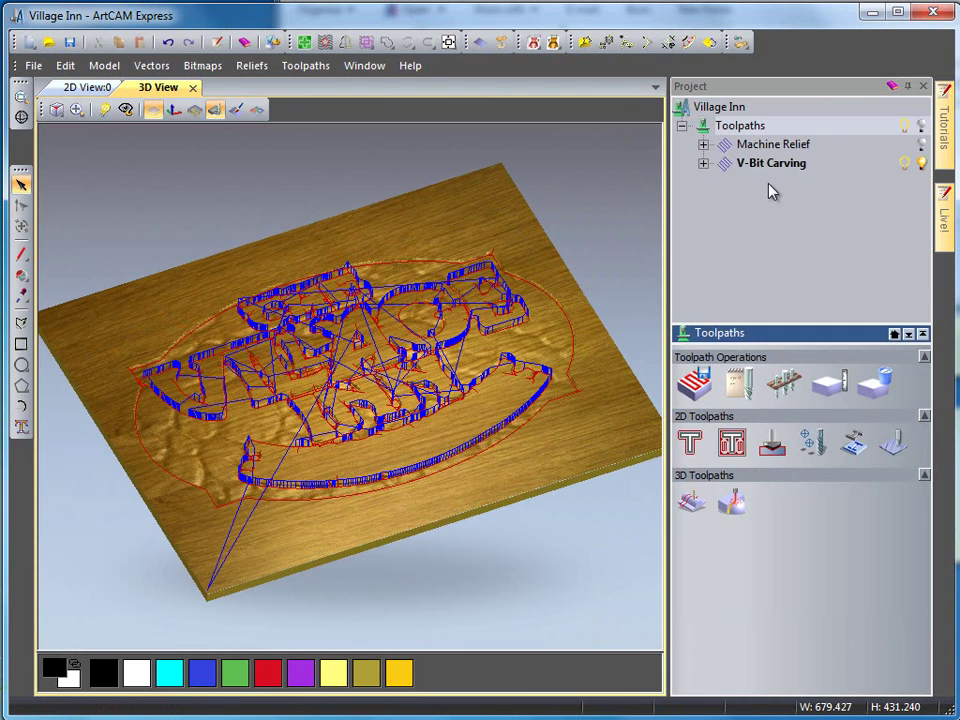
pyautogui.rightClick(752, 171)
pyautogui.press('Escape')
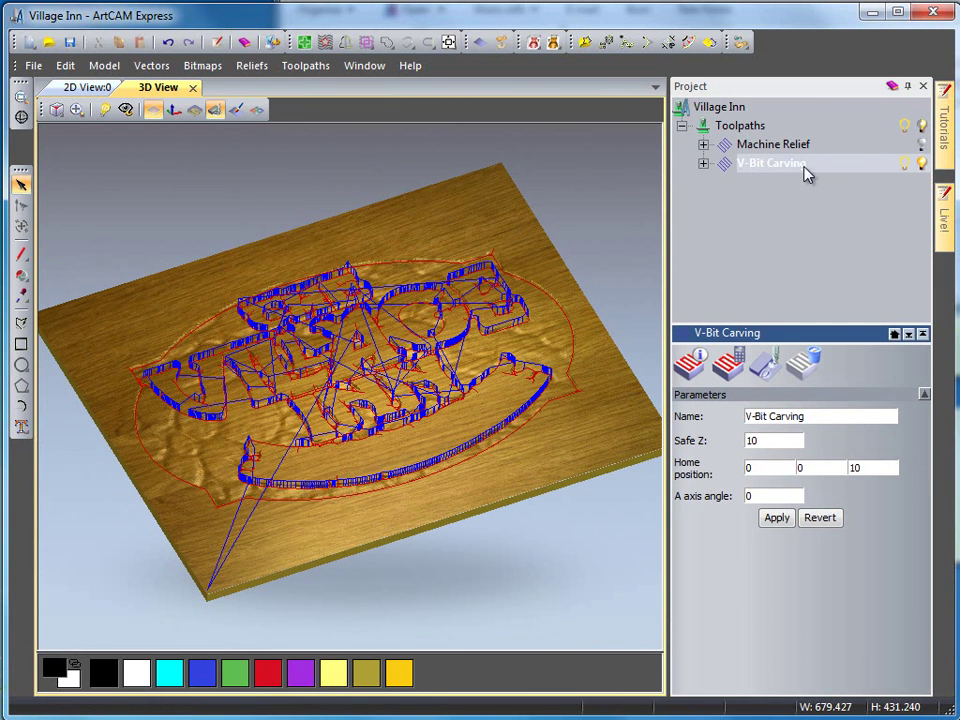
pyautogui.click(763, 367)
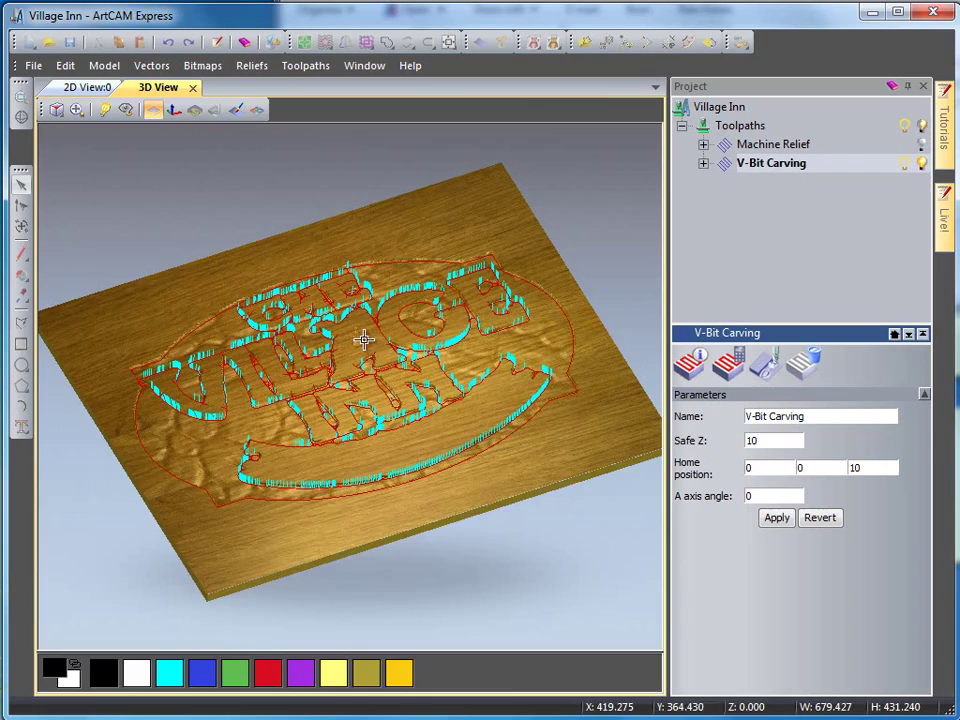
pyautogui.moveTo(364, 343); pyautogui.dragTo(374, 424)
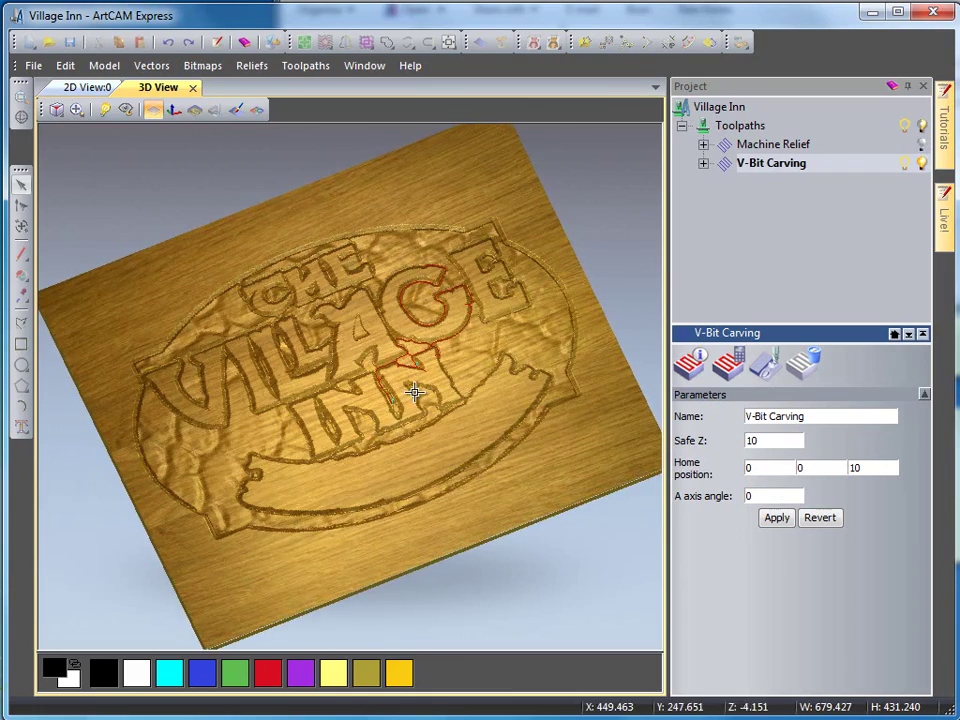
pyautogui.scroll(3, 405, 394)
pyautogui.moveTo(512, 387); pyautogui.dragTo(361, 466)
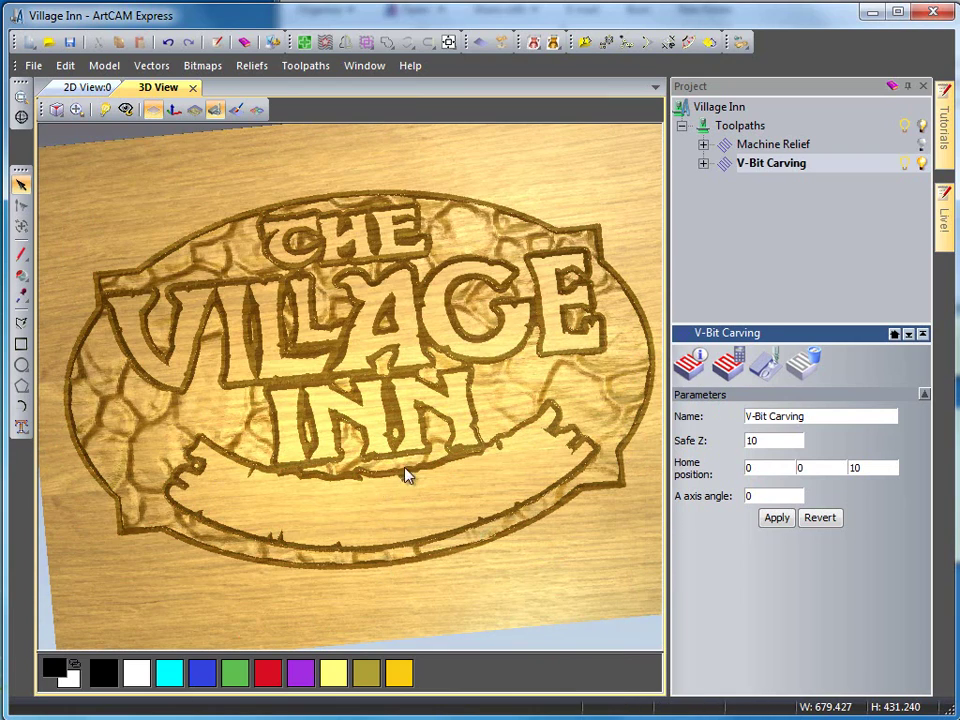
pyautogui.moveTo(405, 476); pyautogui.dragTo(347, 474)
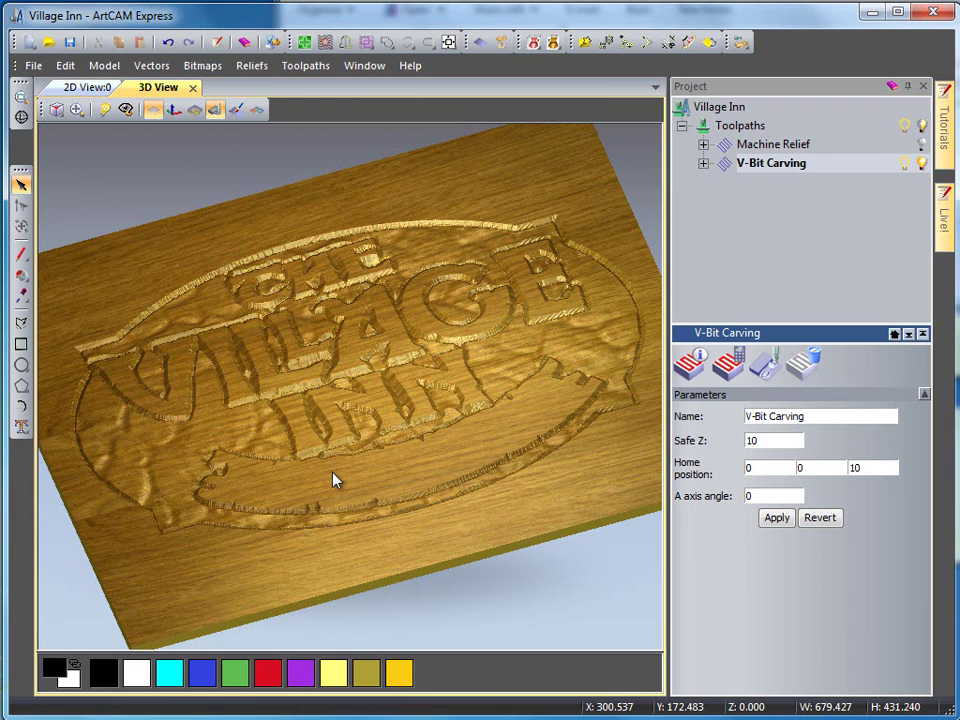
# Step: Select the outermost border vector in the 2D view and start an outside Profiling toolpath named Frame with a 15 mm finish depth
pyautogui.click(83, 90)
pyautogui.scroll(-3, 160, 338)
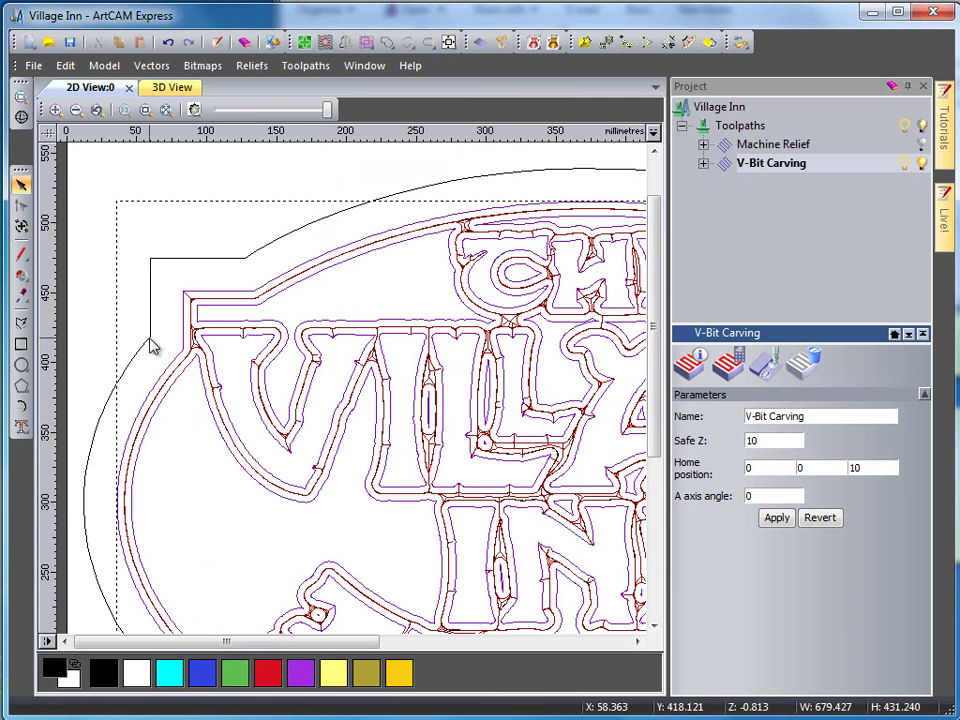
pyautogui.click(148, 339)
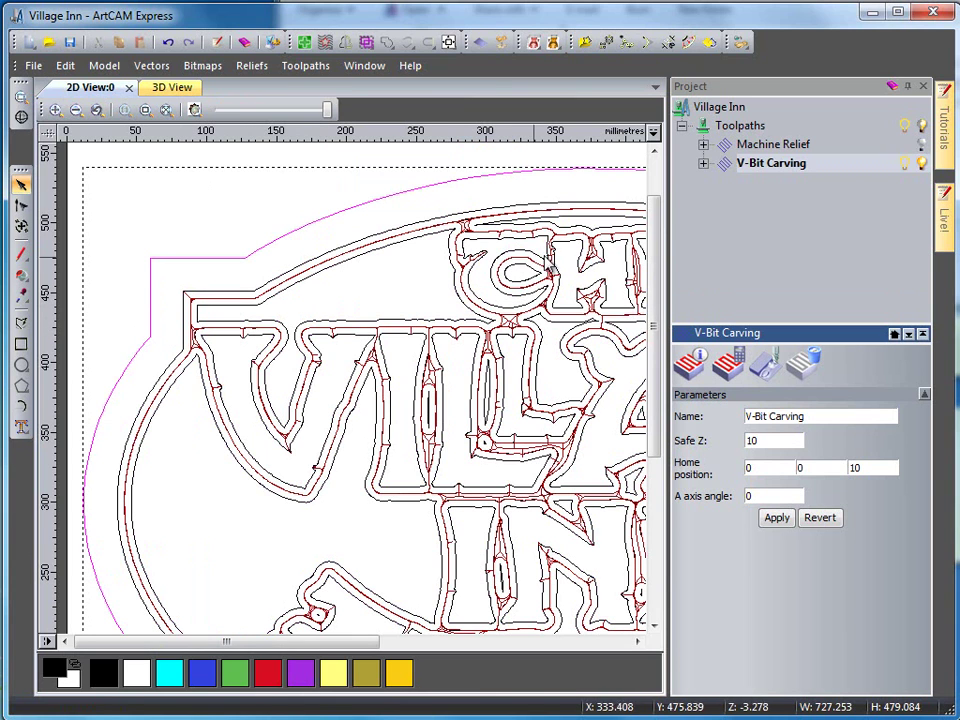
pyautogui.click(741, 126)
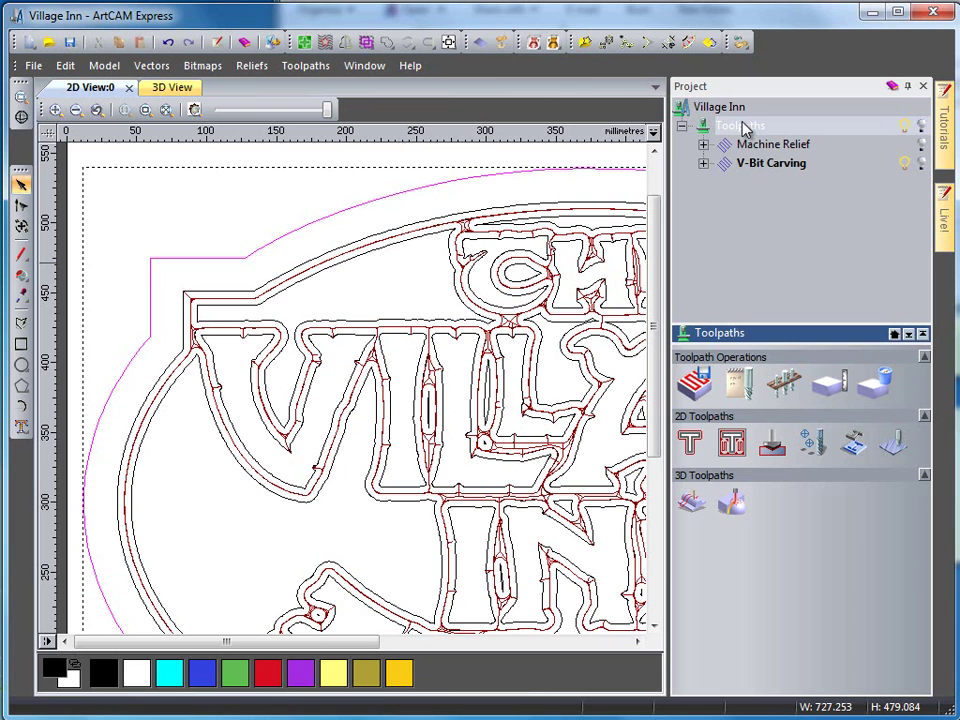
pyautogui.click(691, 443)
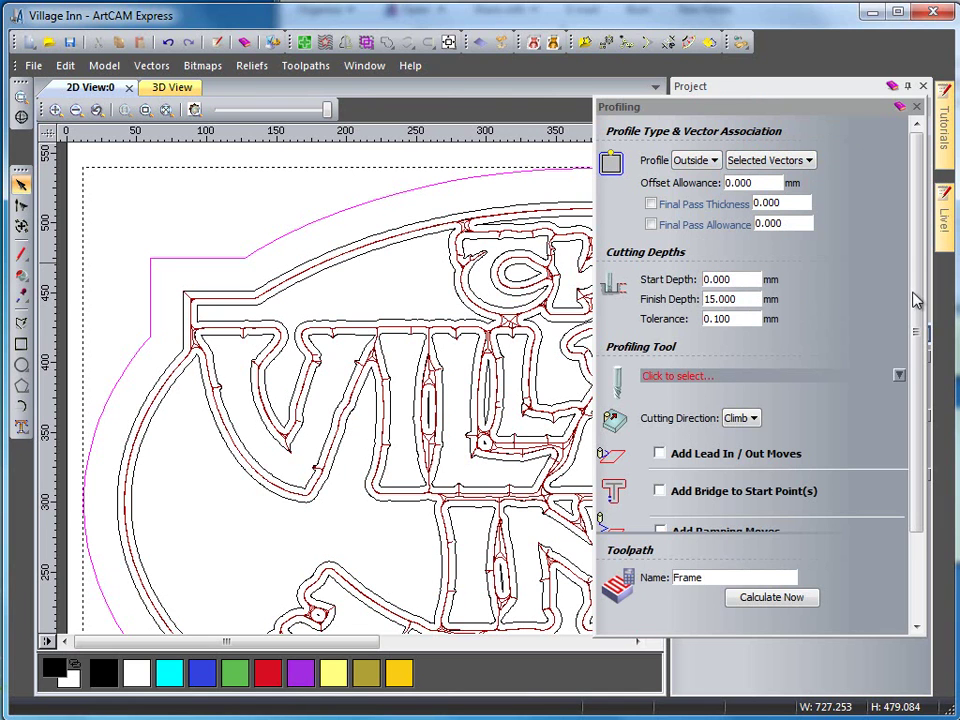
# Step: Set the profiling tool to End Mill 12mm from the metric aluminum roughing and 2D finishing group
pyautogui.moveTo(917, 302); pyautogui.dragTo(912, 386)
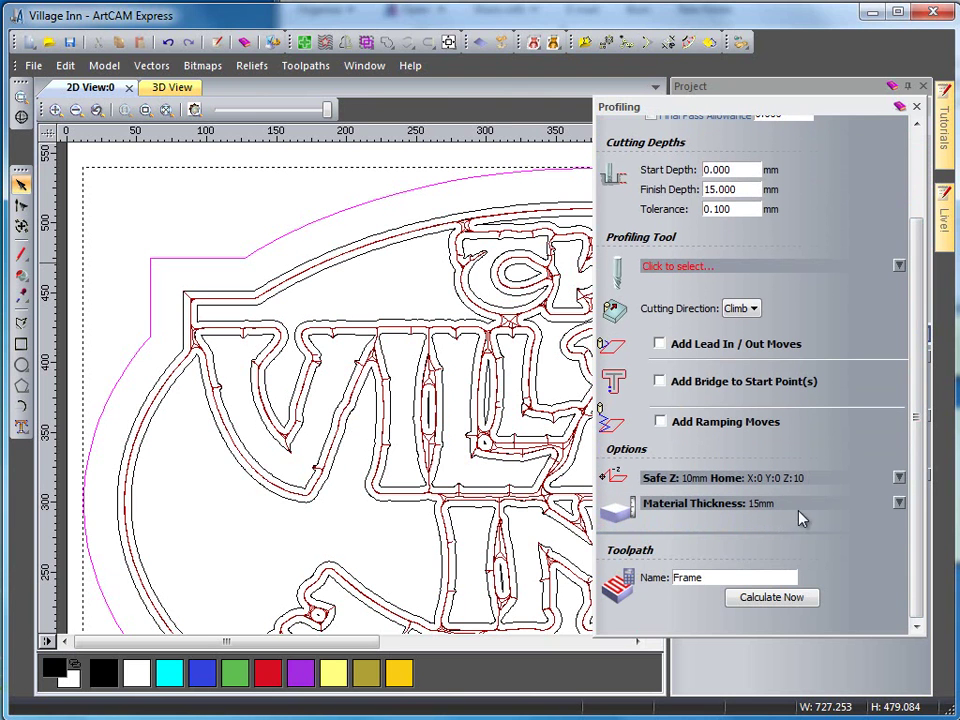
pyautogui.click(672, 266)
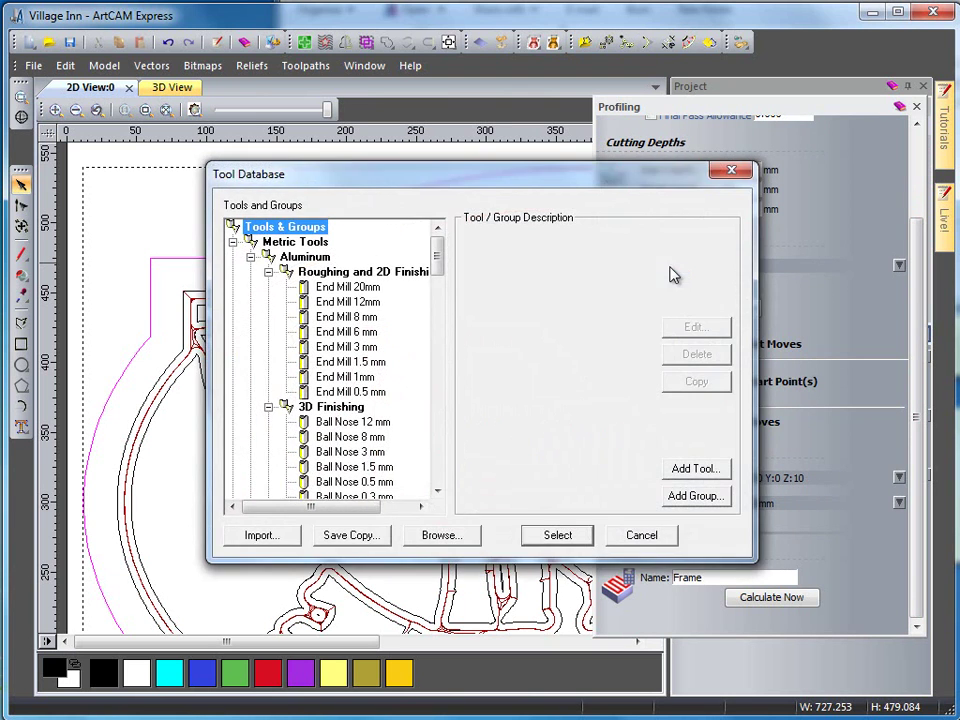
pyautogui.click(365, 303)
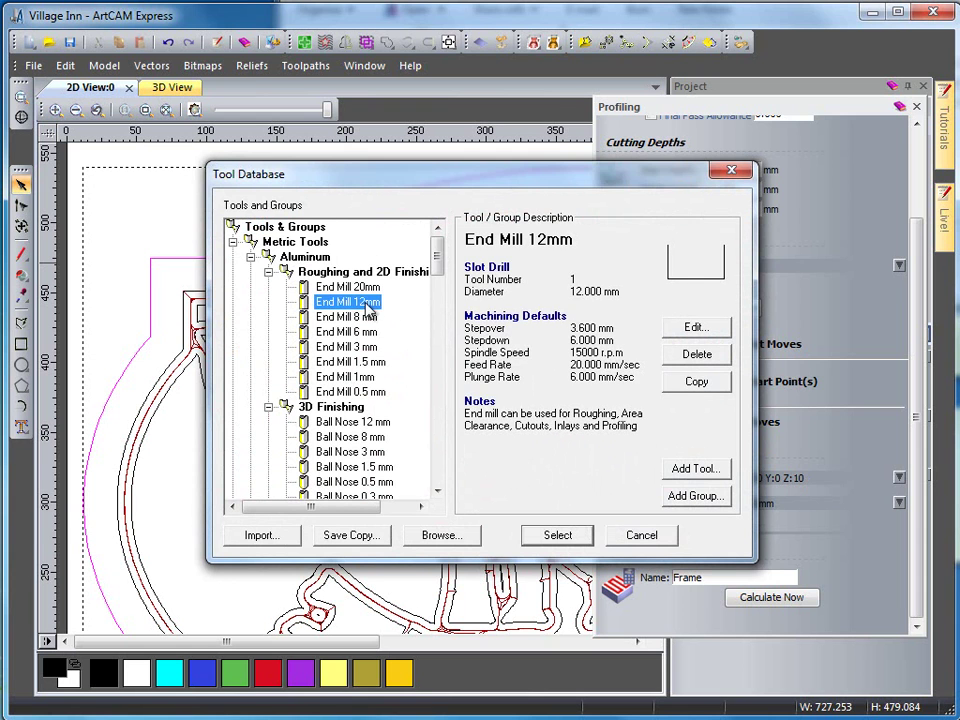
pyautogui.click(555, 538)
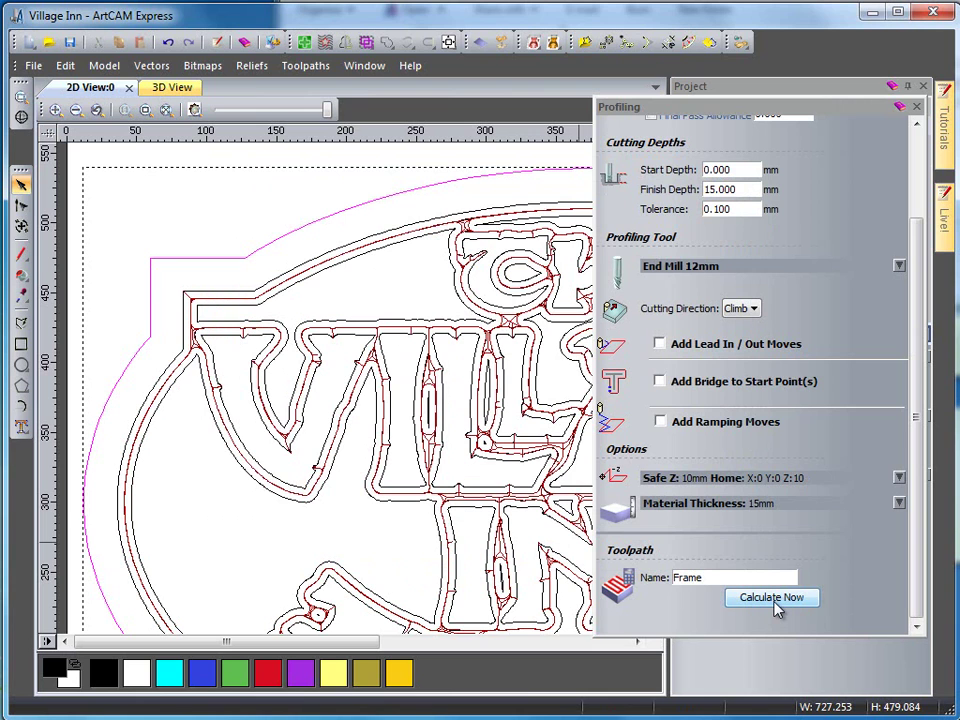
# Step: Add a bridge to the start points with length 3 and thickness 3, and calculate the Frame toolpath
pyautogui.click(659, 381)
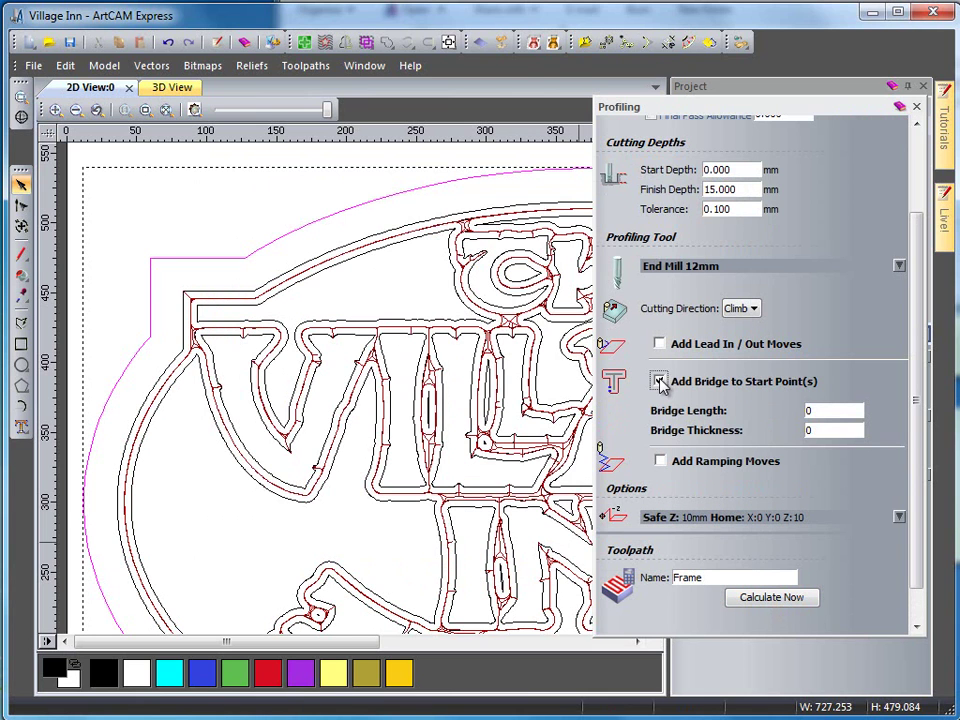
pyautogui.doubleClick(831, 409)
pyautogui.write('3')
pyautogui.click(729, 576)
pyautogui.click(753, 598)
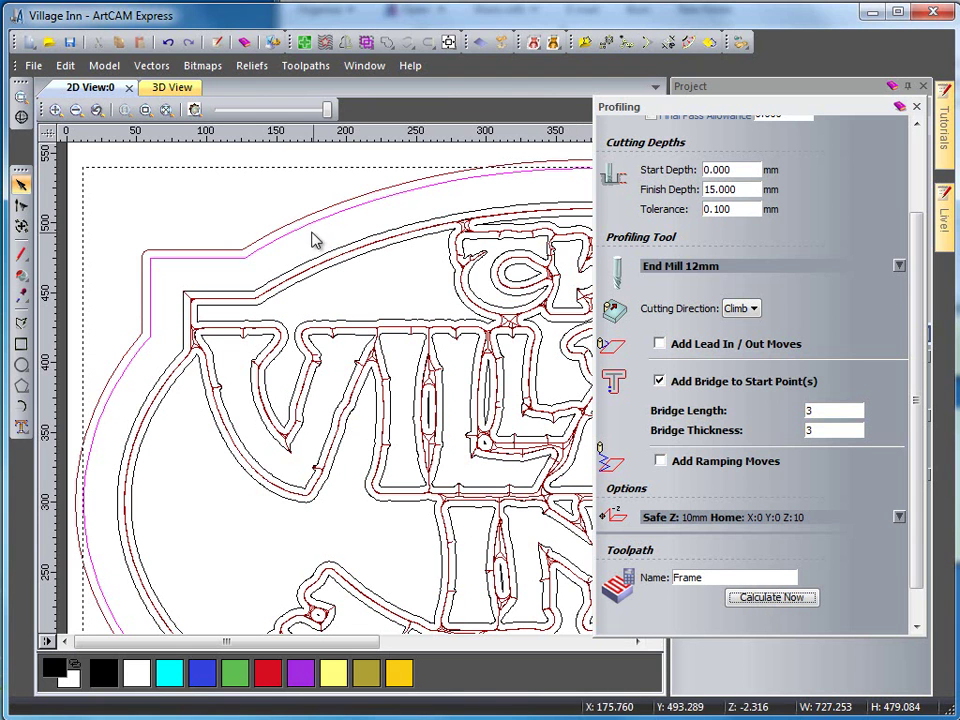
# Step: Simulate the Frame toolpath in the 3D view and inspect the cut-out around the sign's outer border
pyautogui.click(172, 87)
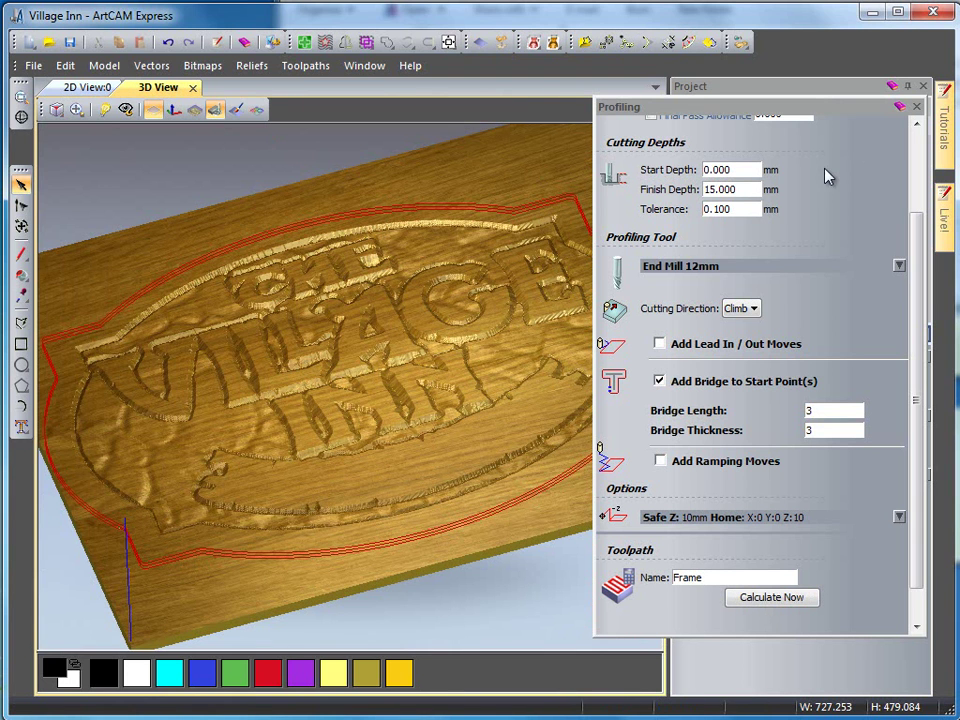
pyautogui.click(916, 107)
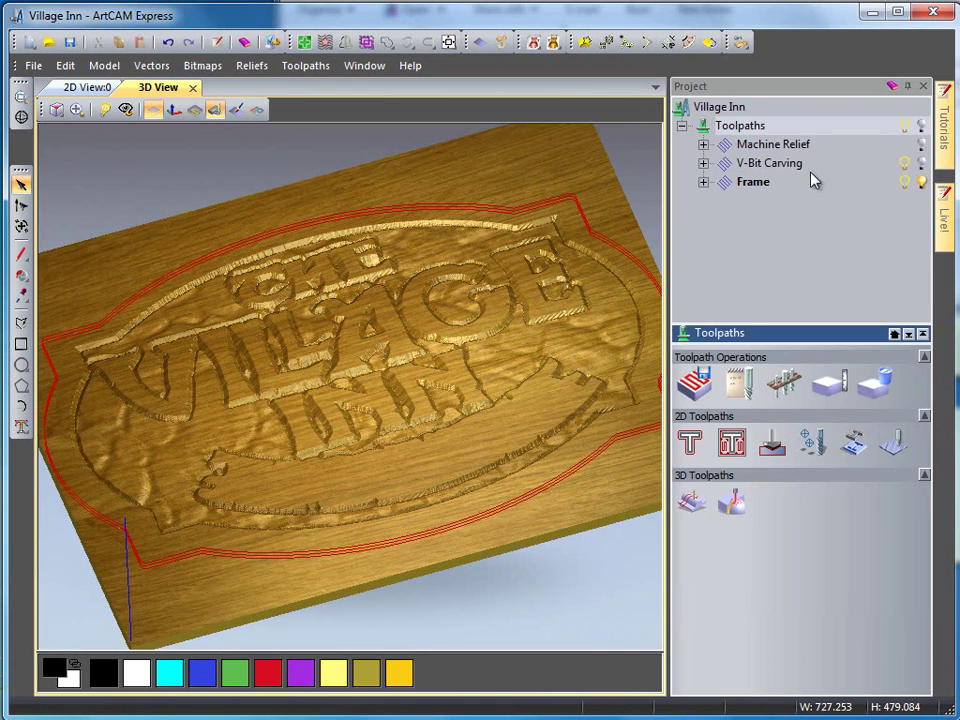
pyautogui.click(770, 184)
pyautogui.rightClick(754, 185)
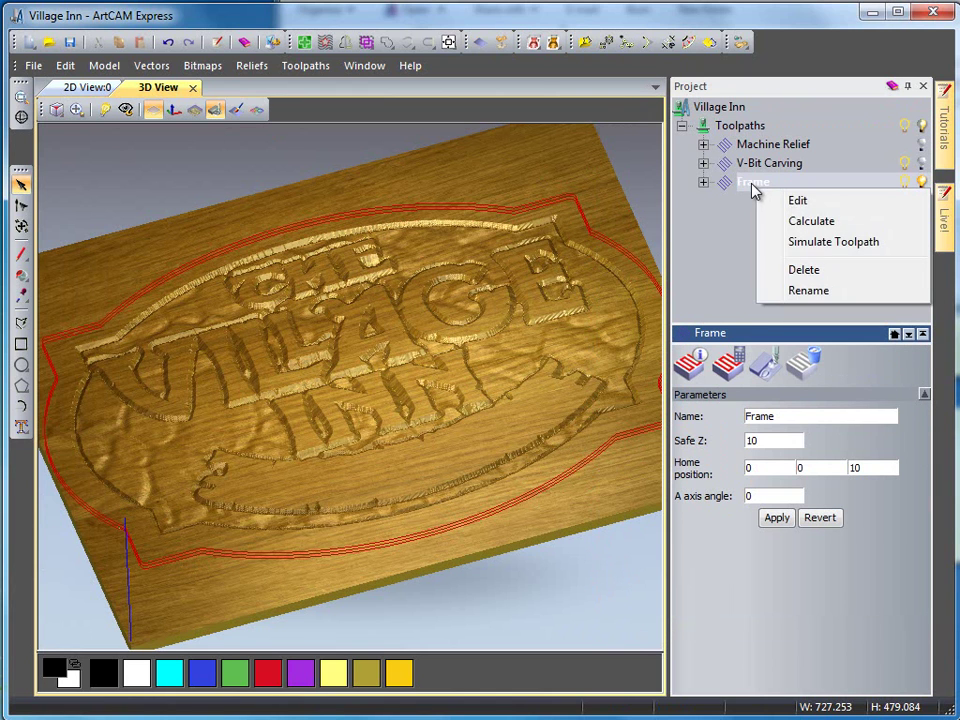
pyautogui.click(754, 190)
pyautogui.click(765, 370)
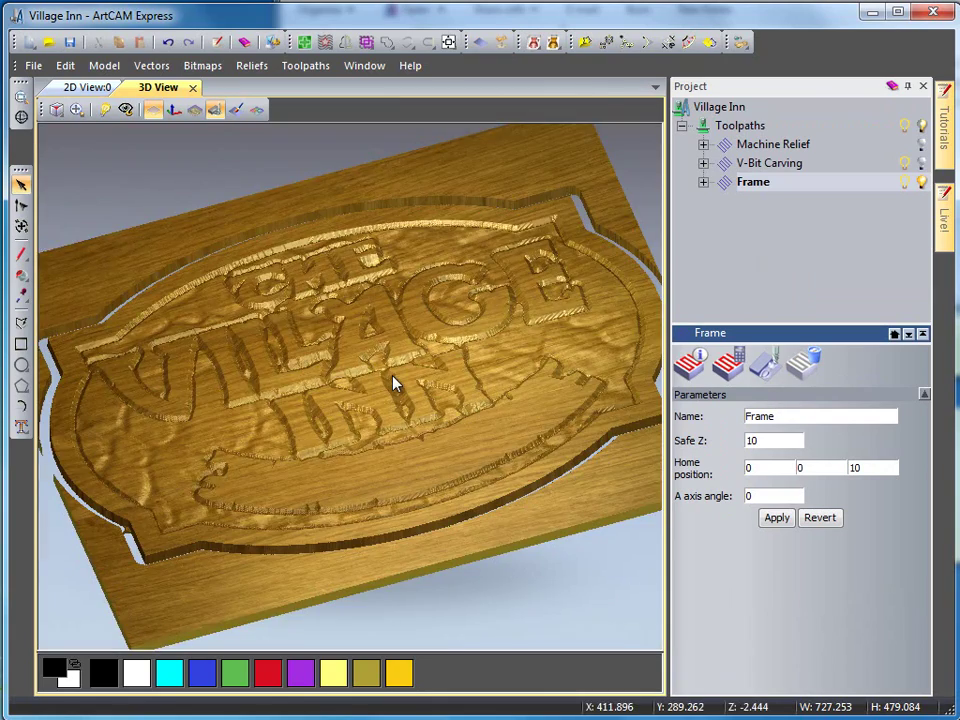
pyautogui.moveTo(393, 383); pyautogui.dragTo(401, 480)
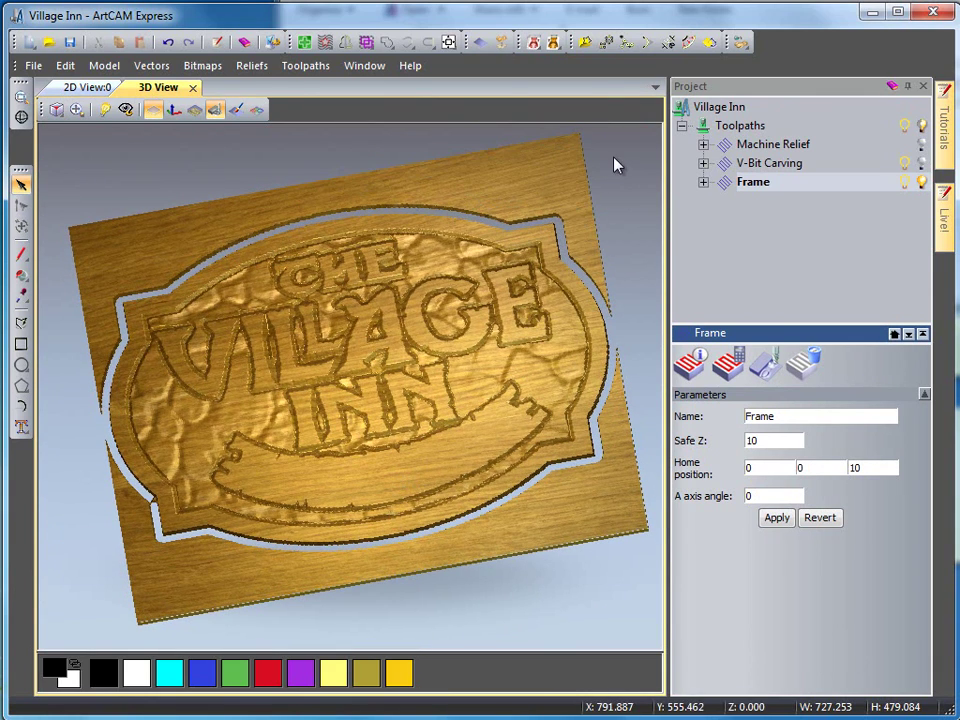
# Step: Set up saving the Frame - End Mill 12mm toolpath to a single file with 2D HPGL (*.plt) as the machine output format
pyautogui.click(737, 128)
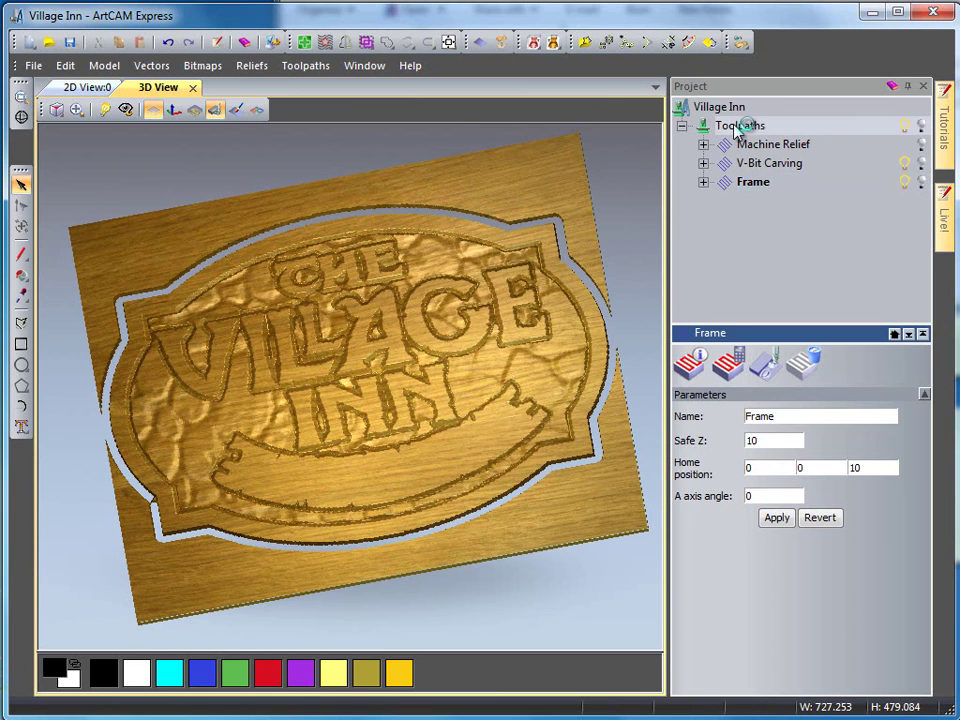
pyautogui.rightClick(737, 131)
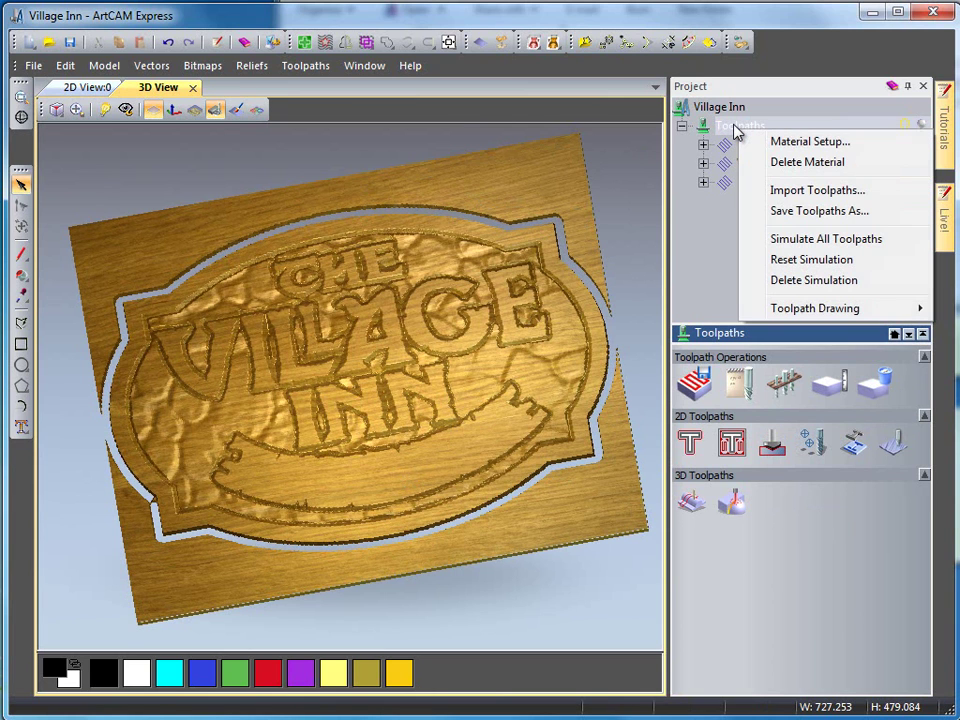
pyautogui.click(806, 214)
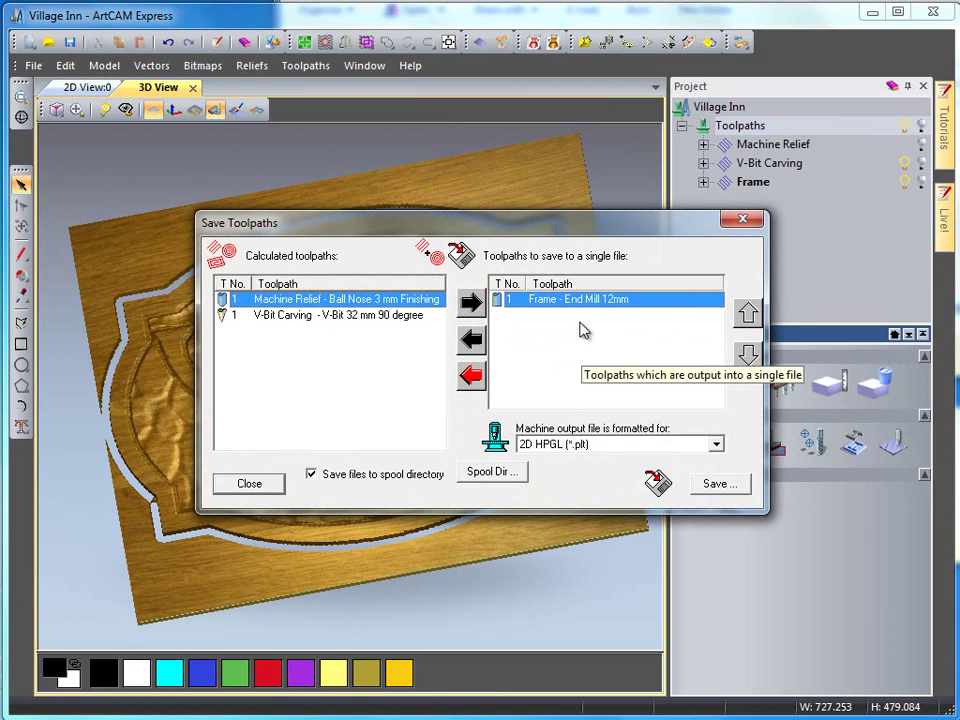
pyautogui.click(614, 443)
pyautogui.scroll(-6, 606, 467)
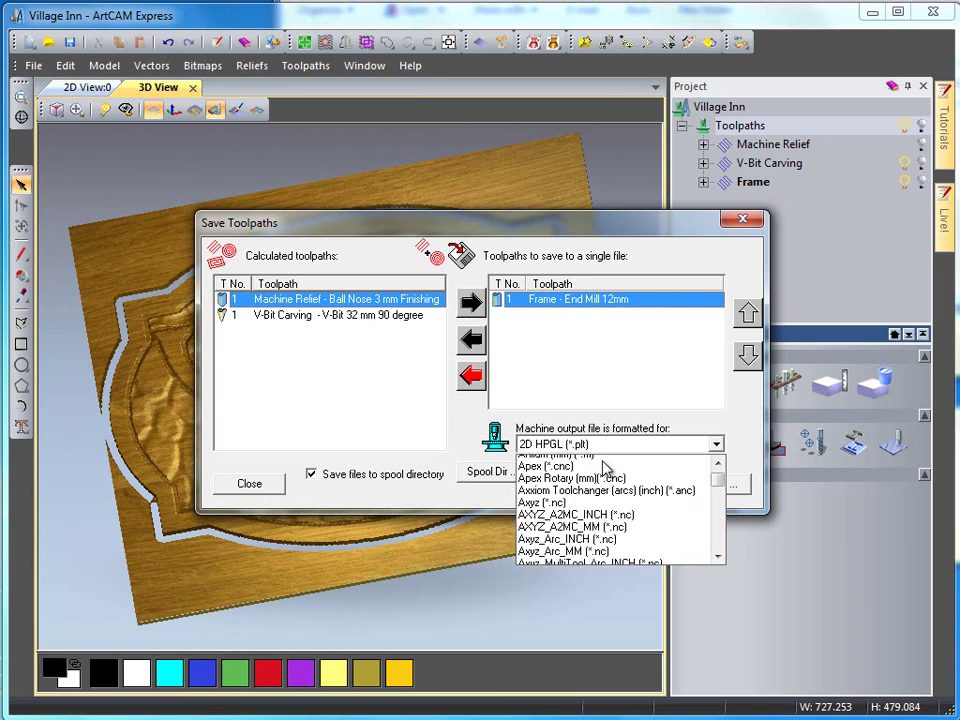
pyautogui.scroll(8, 599, 480)
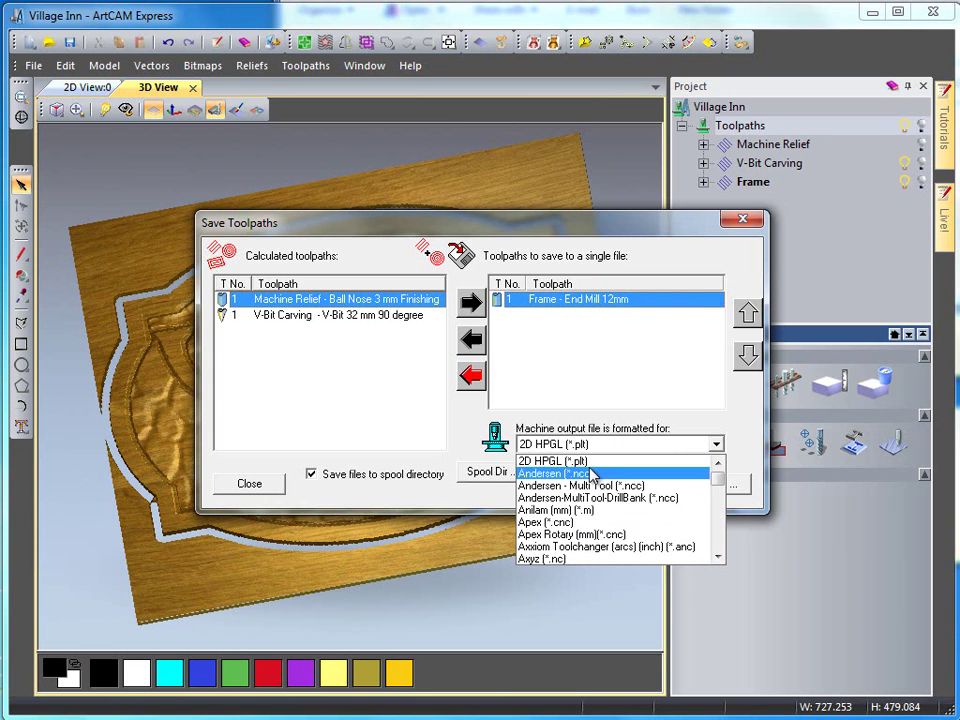
pyautogui.click(580, 461)
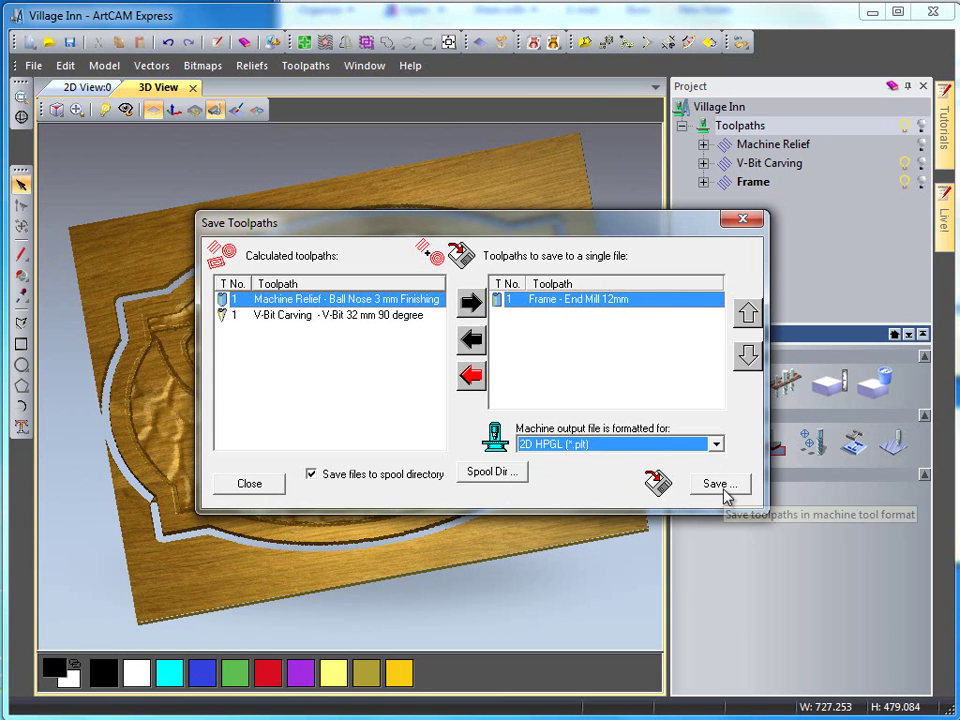